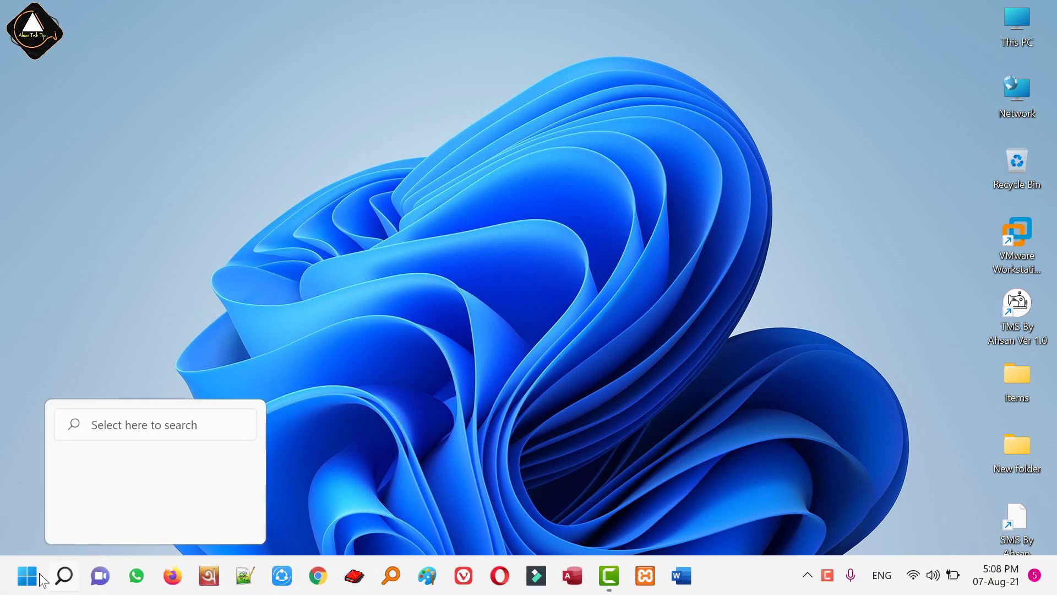
# Find Excel through Windows Search and start a new blank workbook.
pyautogui.click(61, 577)
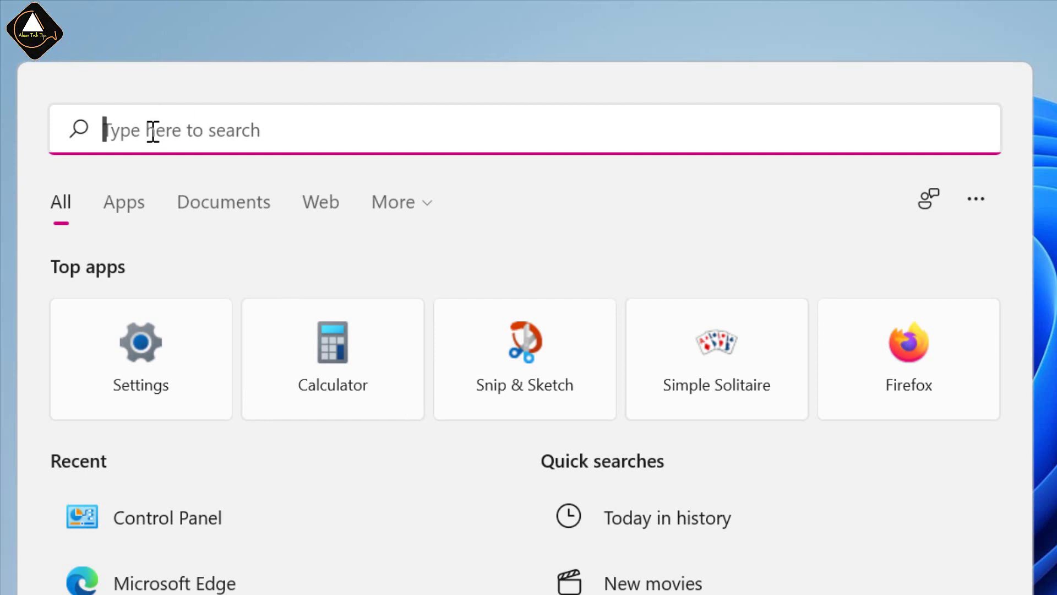
pyautogui.write('excel')
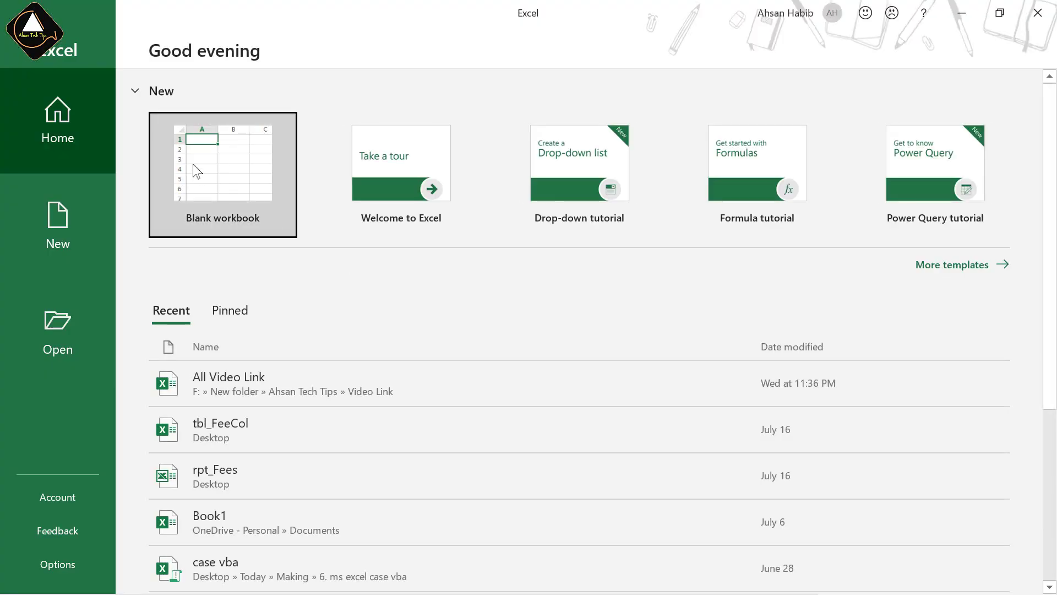
pyautogui.click(194, 166)
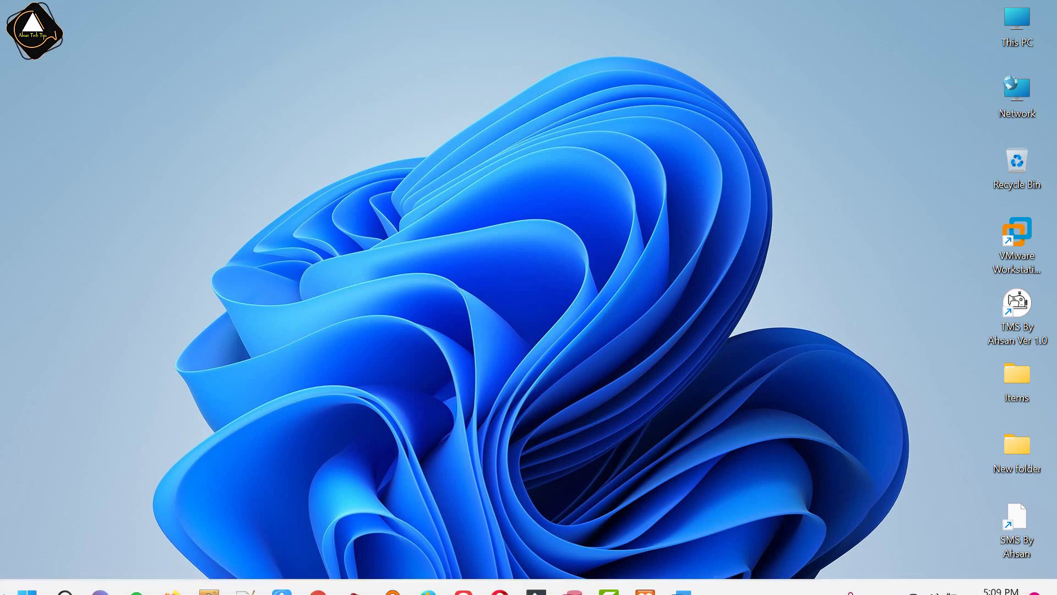
# Launch Excel from the Start menu's All apps list under E, then close it.
pyautogui.click(24, 574)
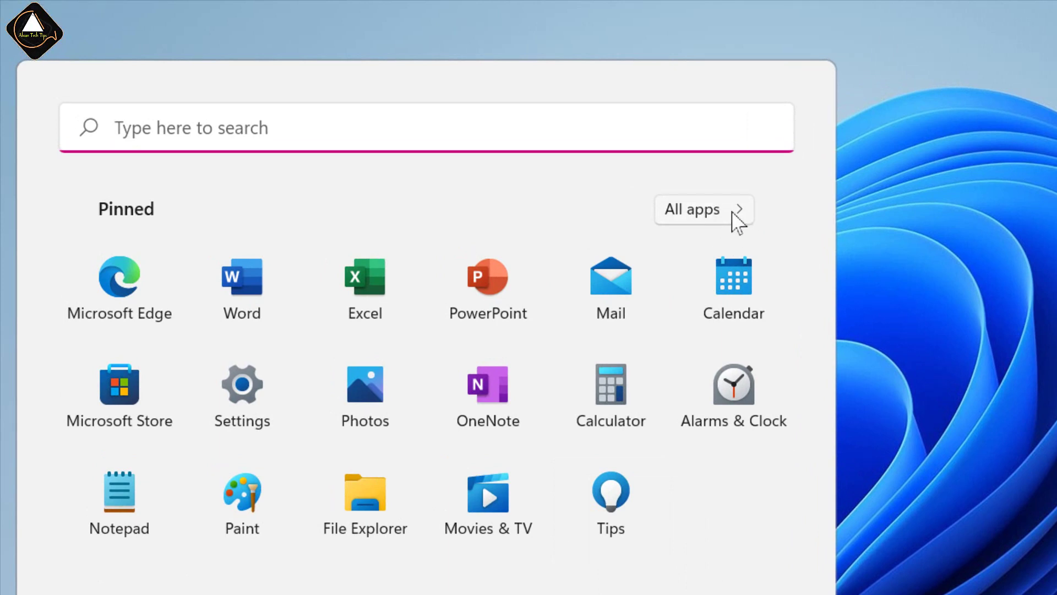
pyautogui.click(733, 213)
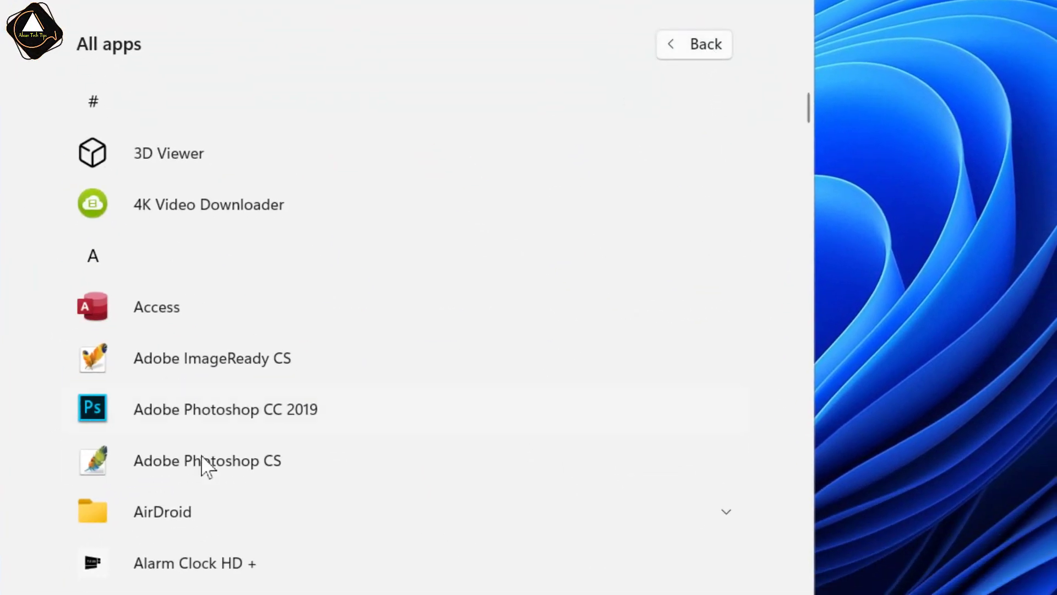
pyautogui.scroll(-5, 324, 325)
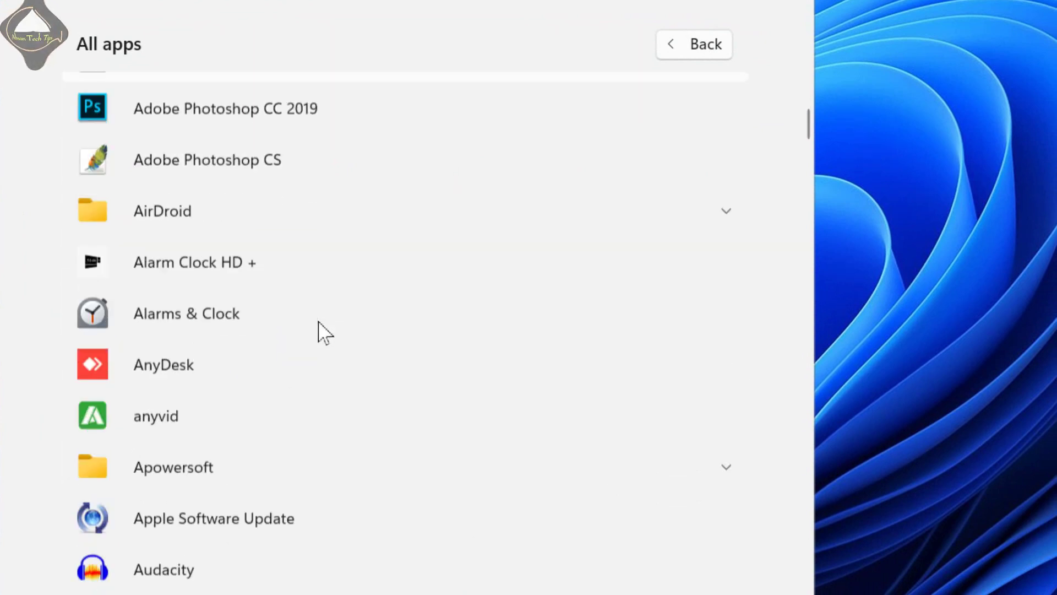
pyautogui.scroll(-3, 318, 322)
pyautogui.scroll(-4, 319, 322)
pyautogui.scroll(-4, 318, 322)
pyautogui.scroll(-3, 318, 322)
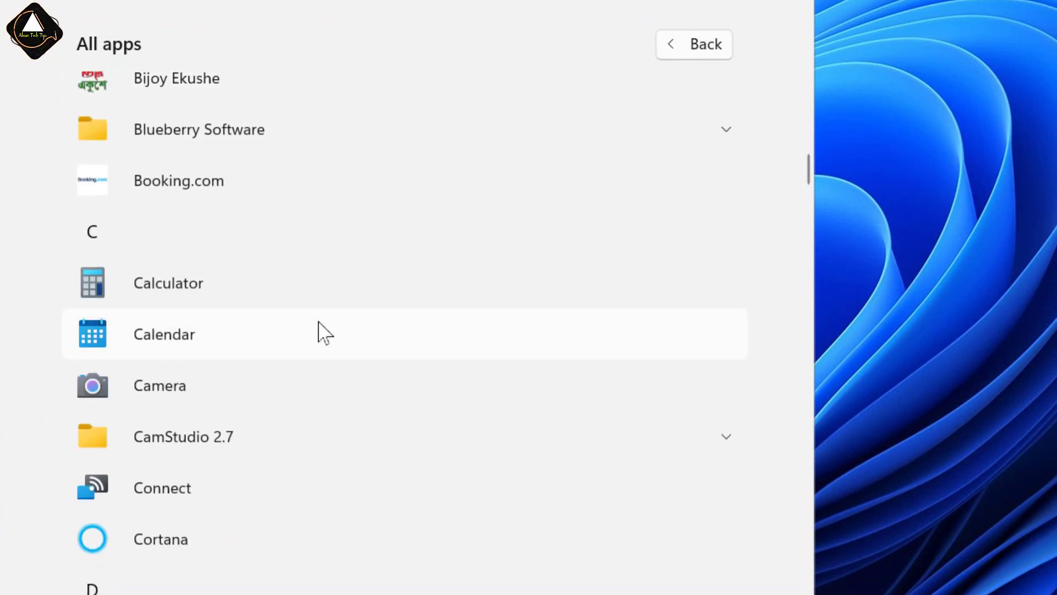
pyautogui.scroll(-4, 318, 325)
pyautogui.scroll(-3, 318, 330)
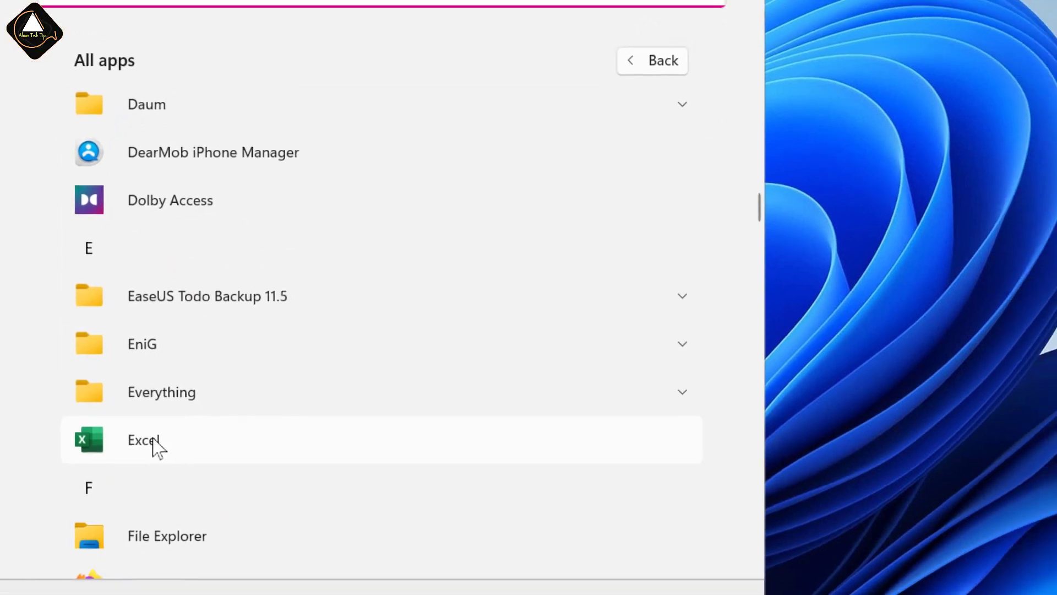
pyautogui.click(144, 440)
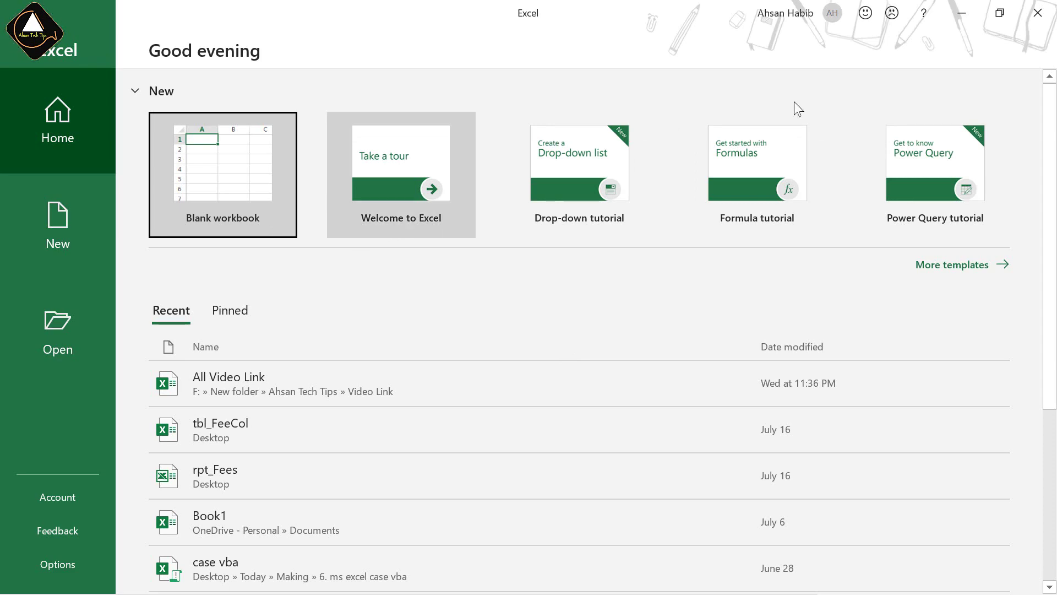
pyautogui.click(1038, 12)
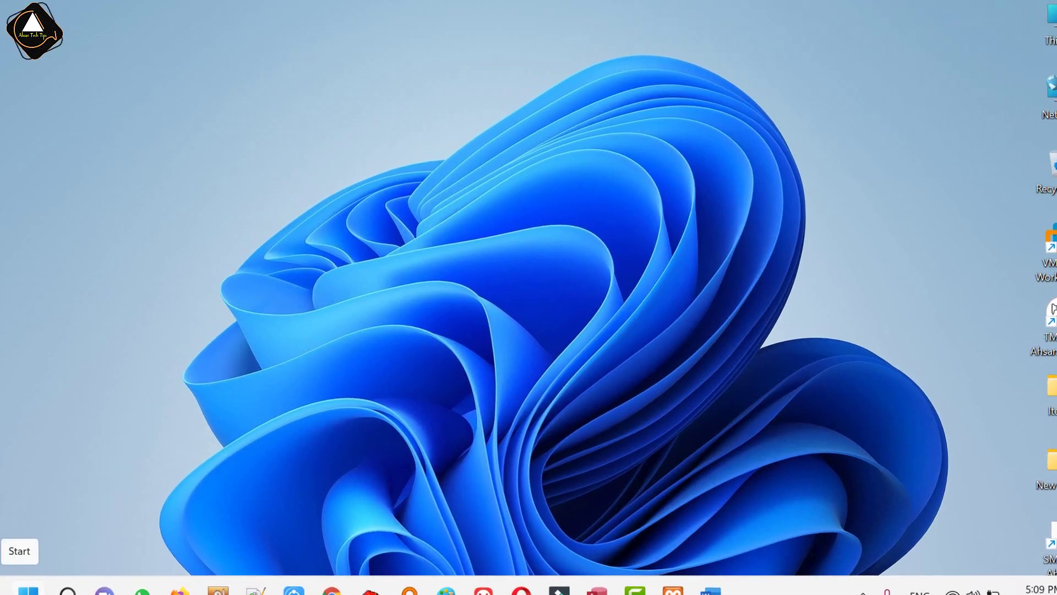
# Create a desktop Microsoft Excel Worksheet with the default name, open it in Excel, then close it.
pyautogui.click(17, 584)
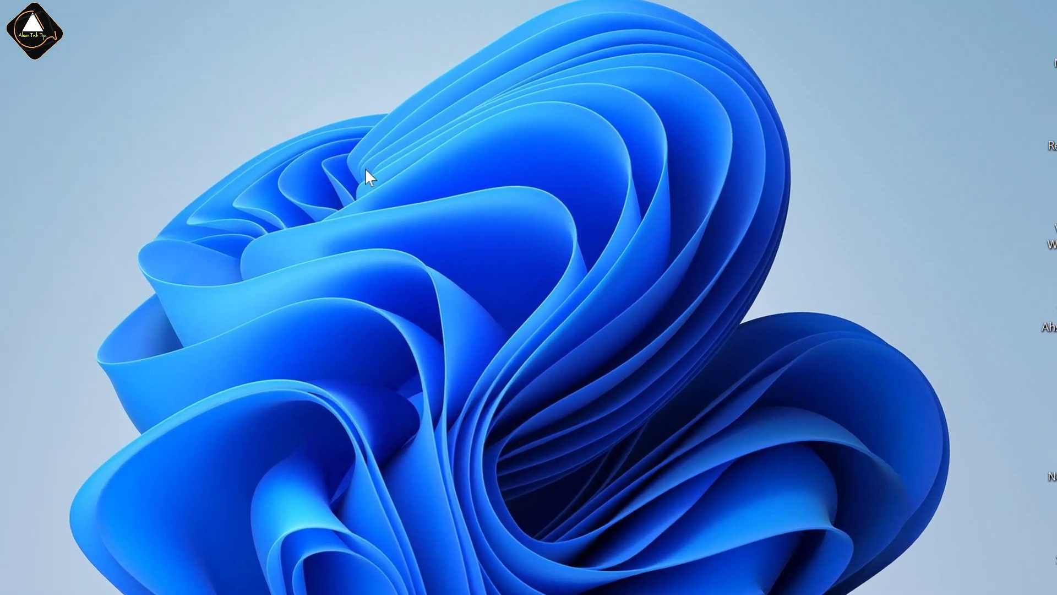
pyautogui.rightClick(407, 205)
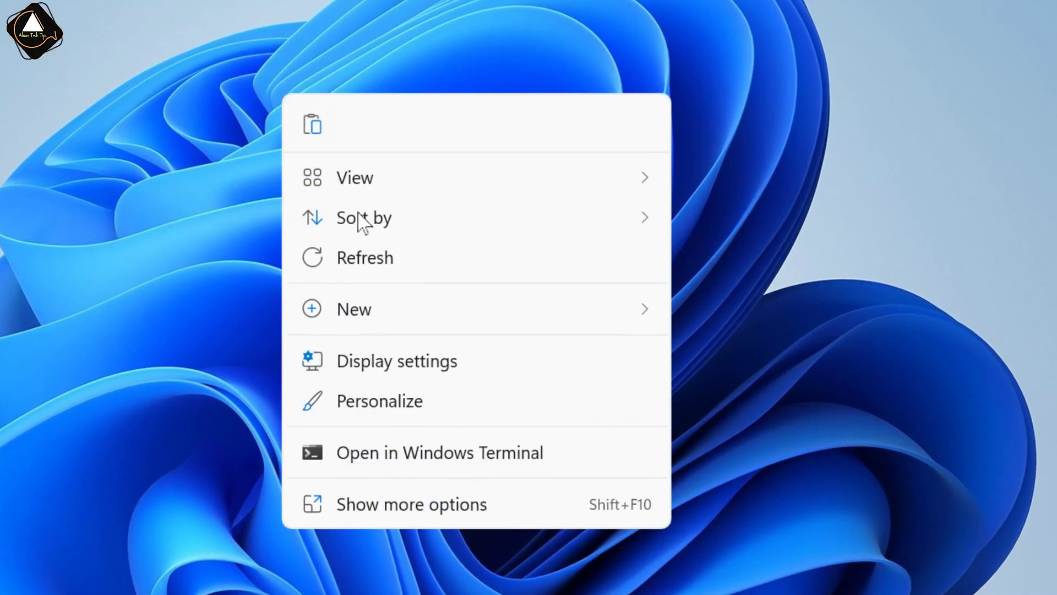
pyautogui.moveTo(271, 332)
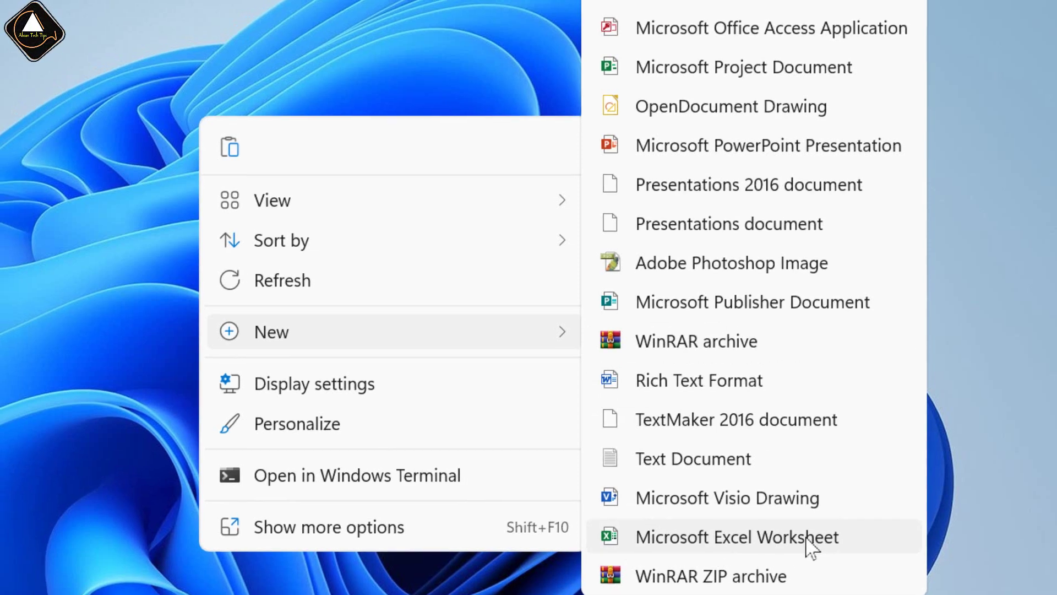
pyautogui.click(810, 540)
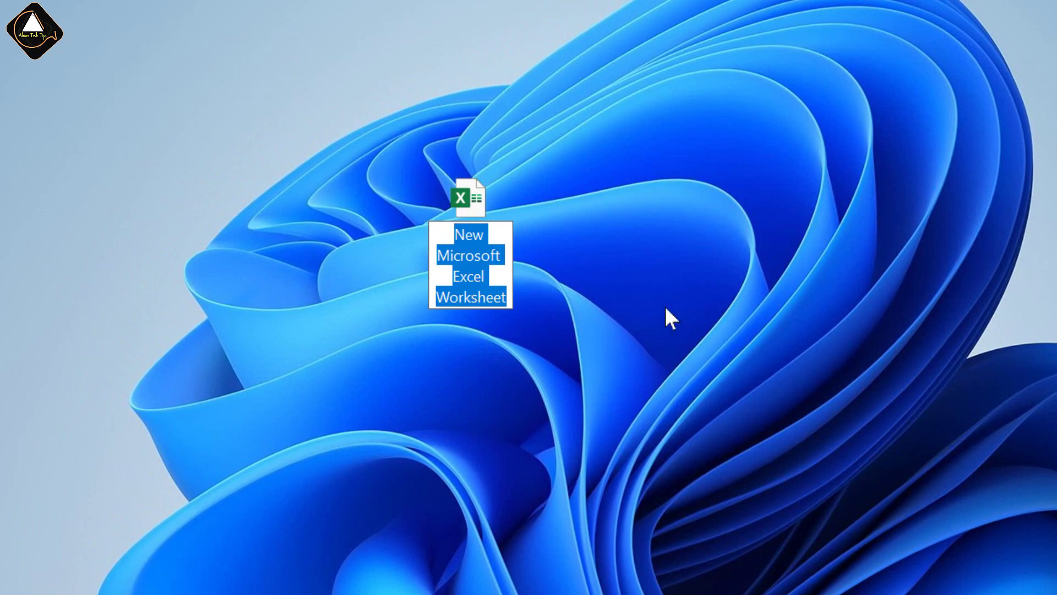
pyautogui.click(665, 307)
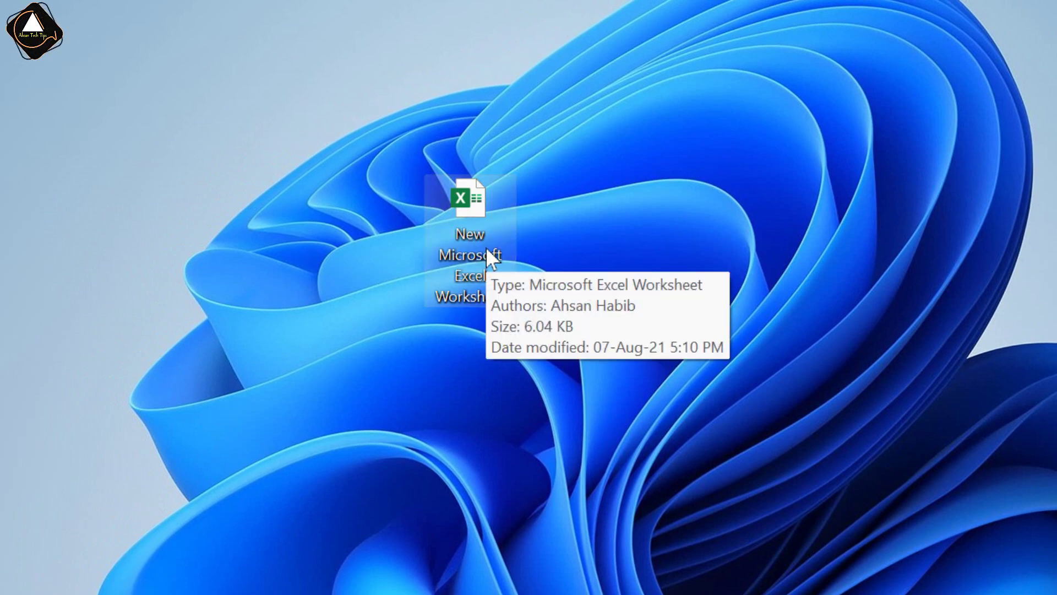
pyautogui.doubleClick(474, 215)
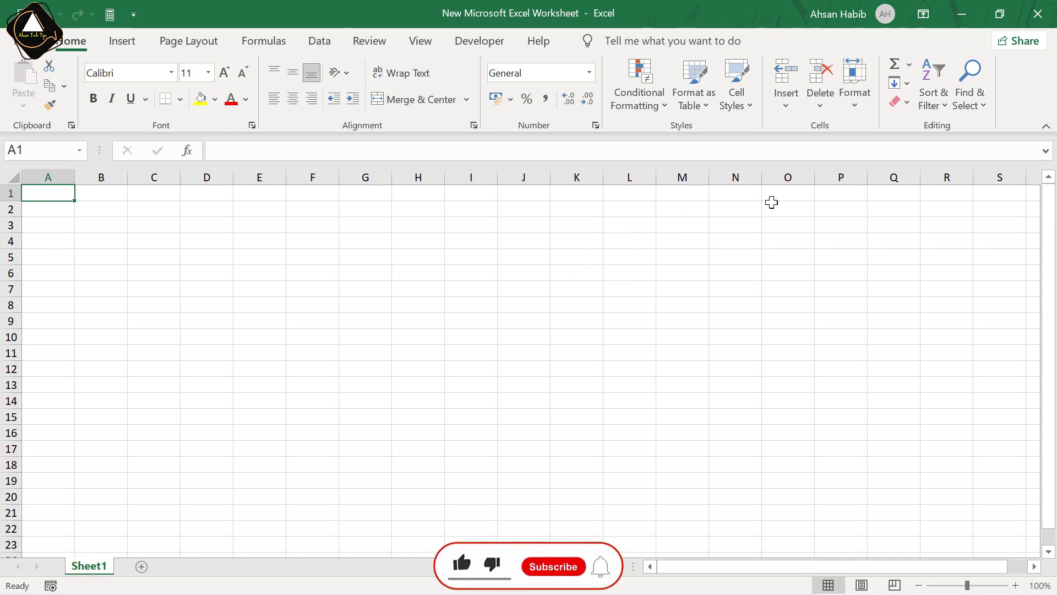
pyautogui.click(1038, 14)
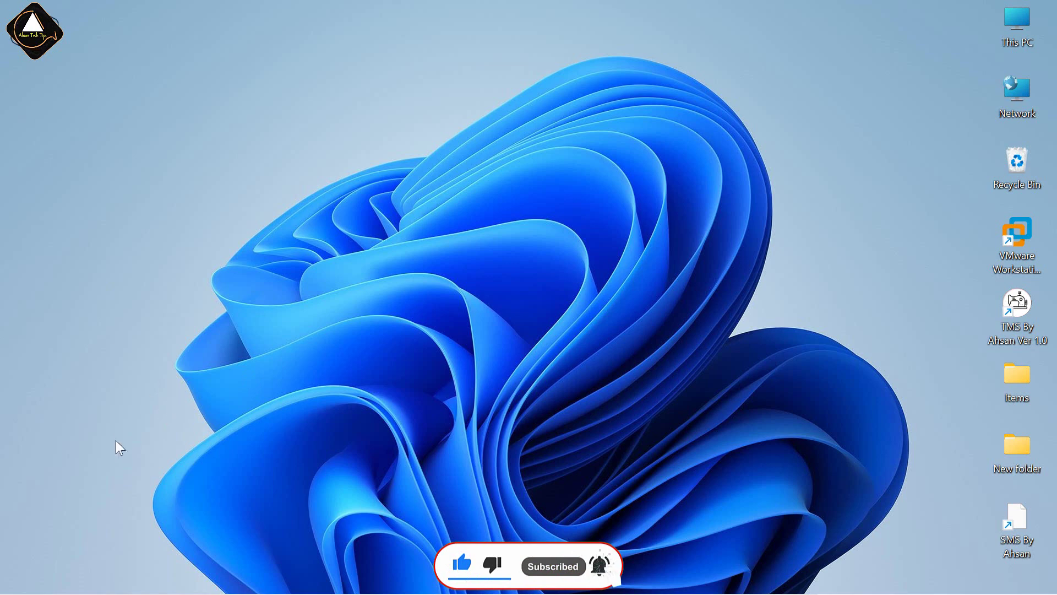
# Search 'excel' and open the Excel result's file location.
pyautogui.click(66, 577)
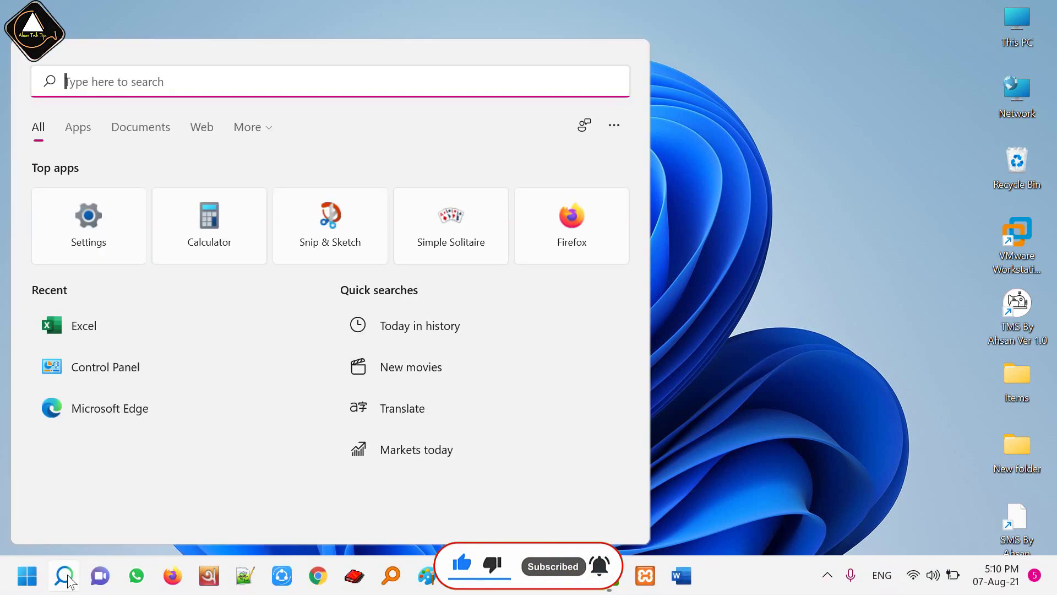
pyautogui.write('ex')
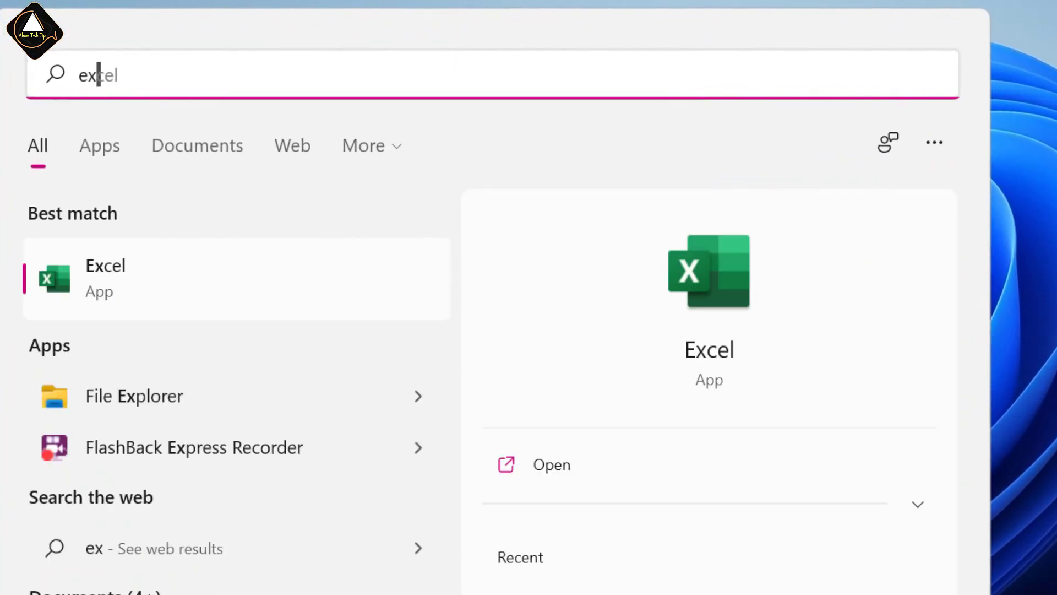
pyautogui.write('cel')
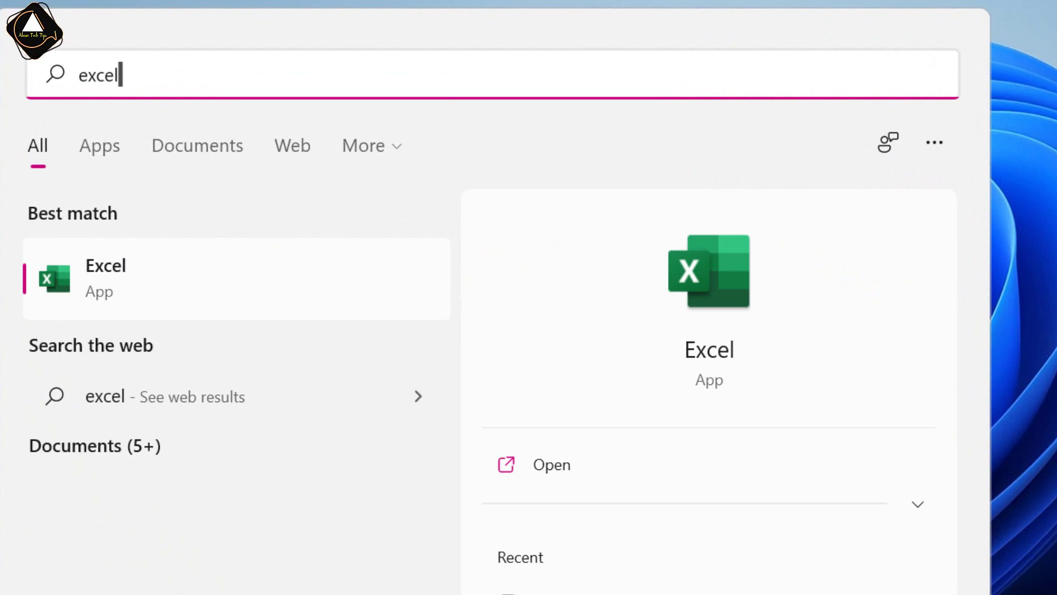
pyautogui.rightClick(97, 292)
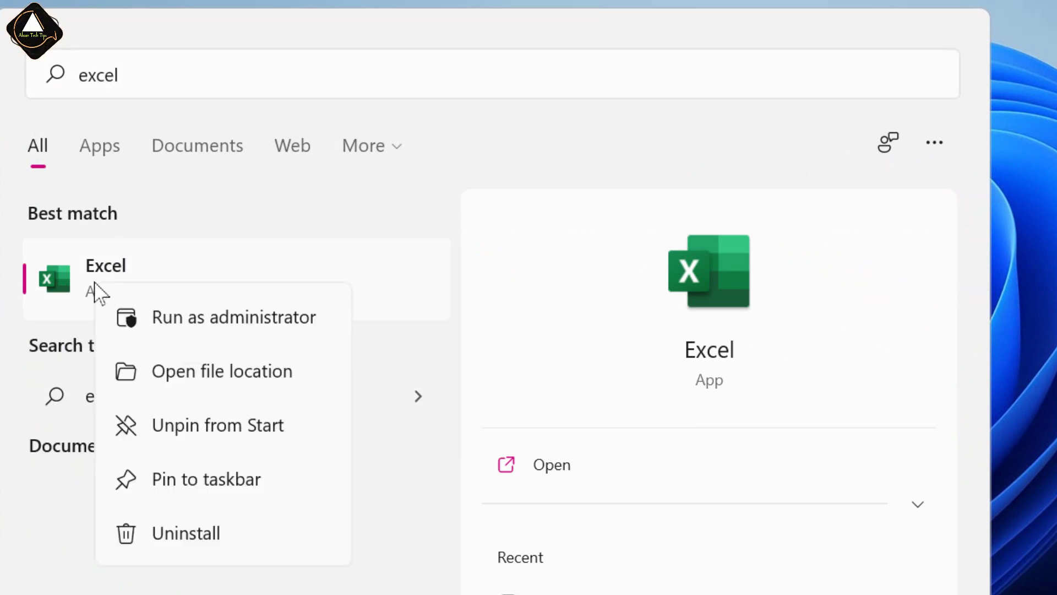
pyautogui.click(288, 381)
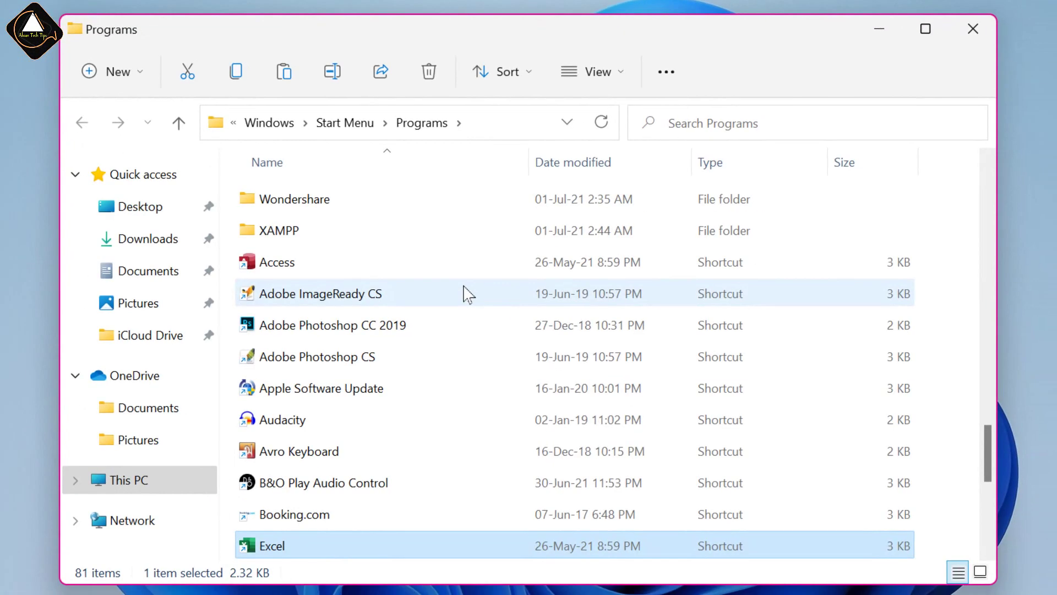
# Pin the Programs folder's Excel shortcut to the taskbar and close the folder window.
pyautogui.scroll(-3, 460, 387)
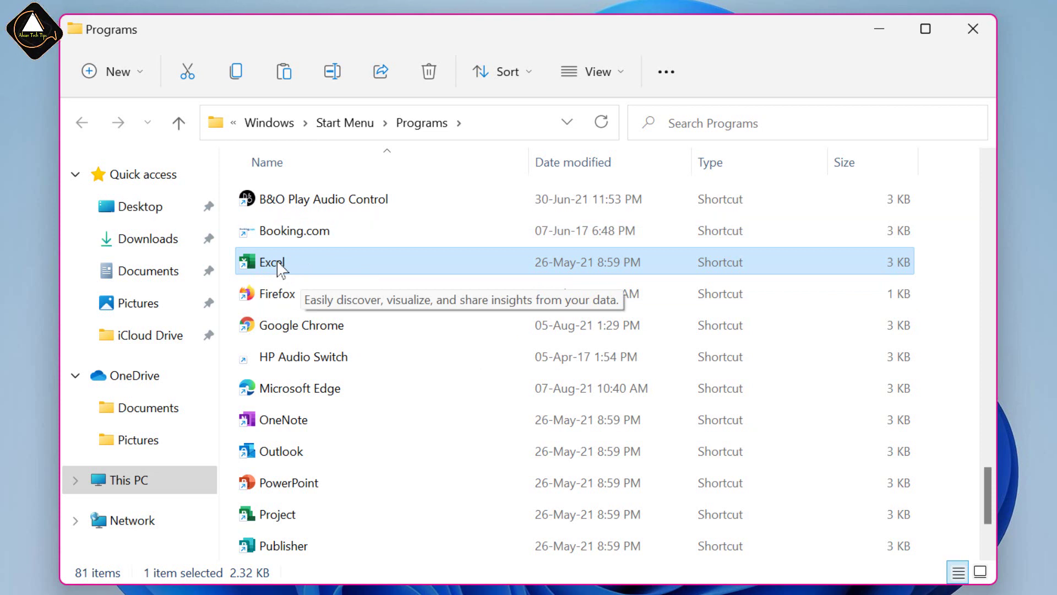
pyautogui.rightClick(278, 263)
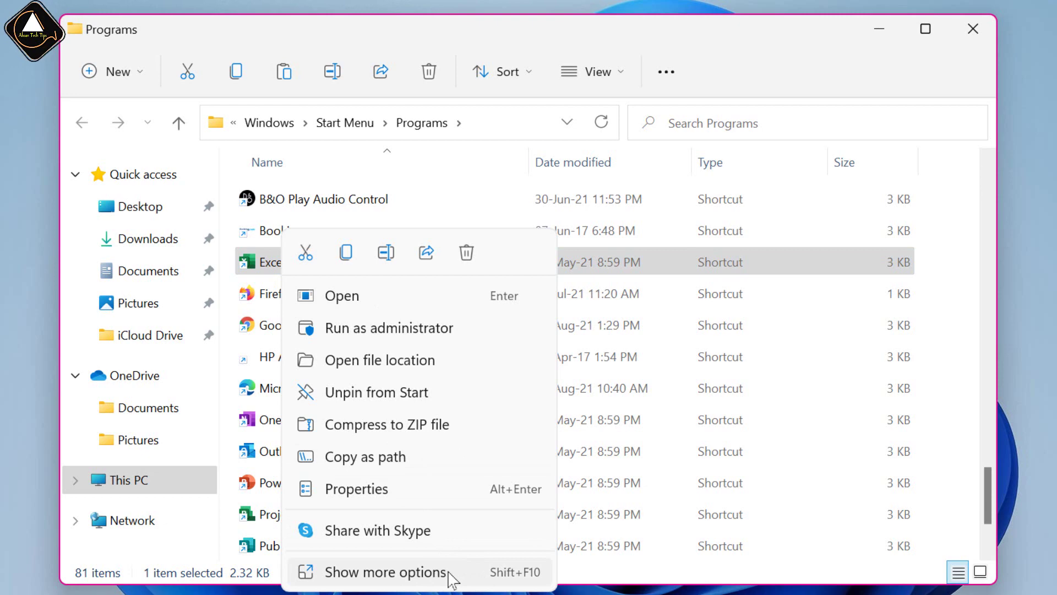
pyautogui.click(450, 576)
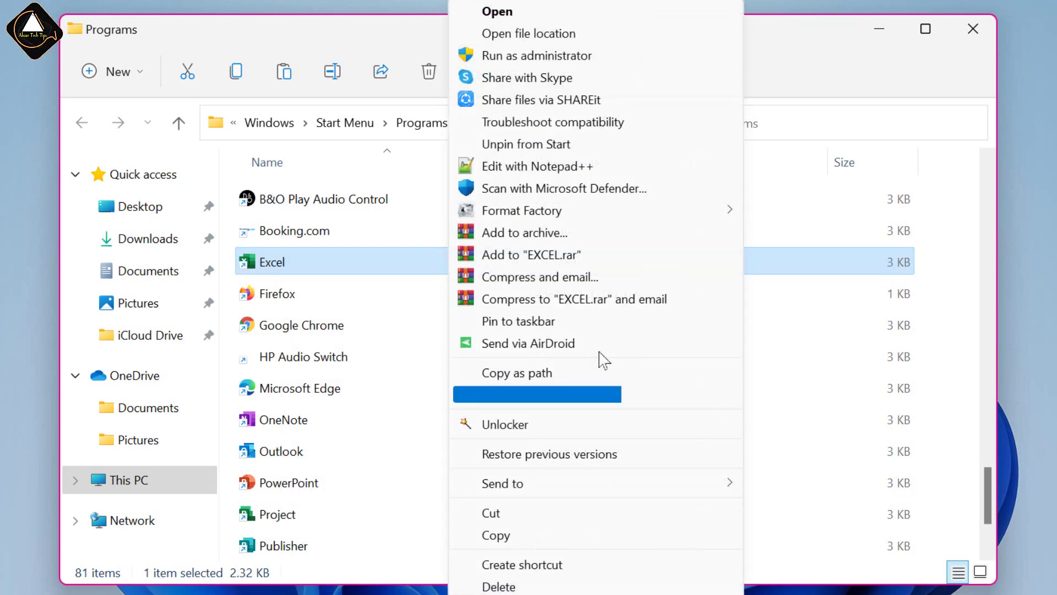
pyautogui.click(573, 323)
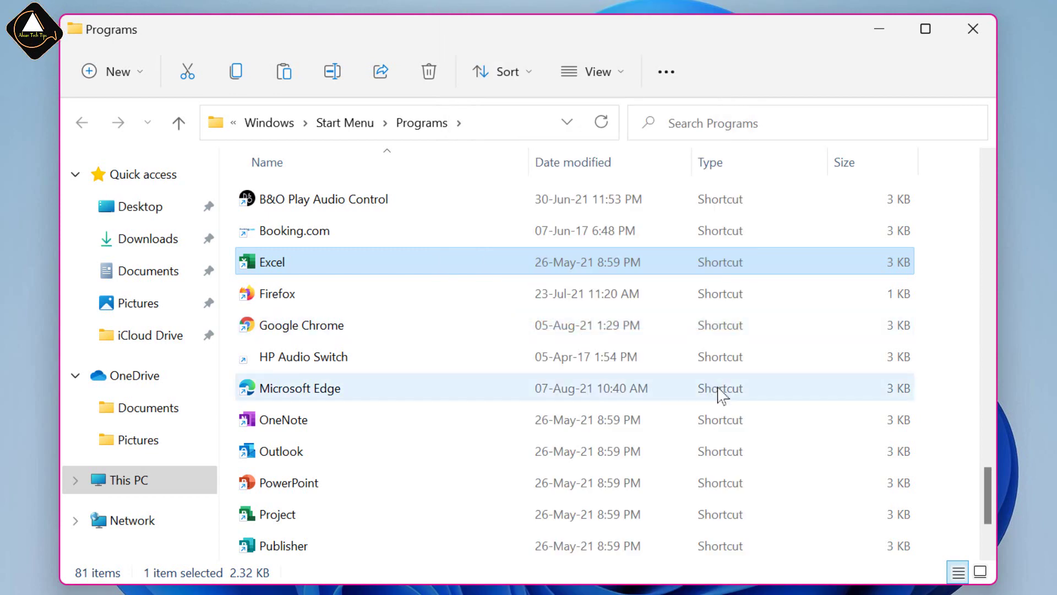
pyautogui.click(973, 29)
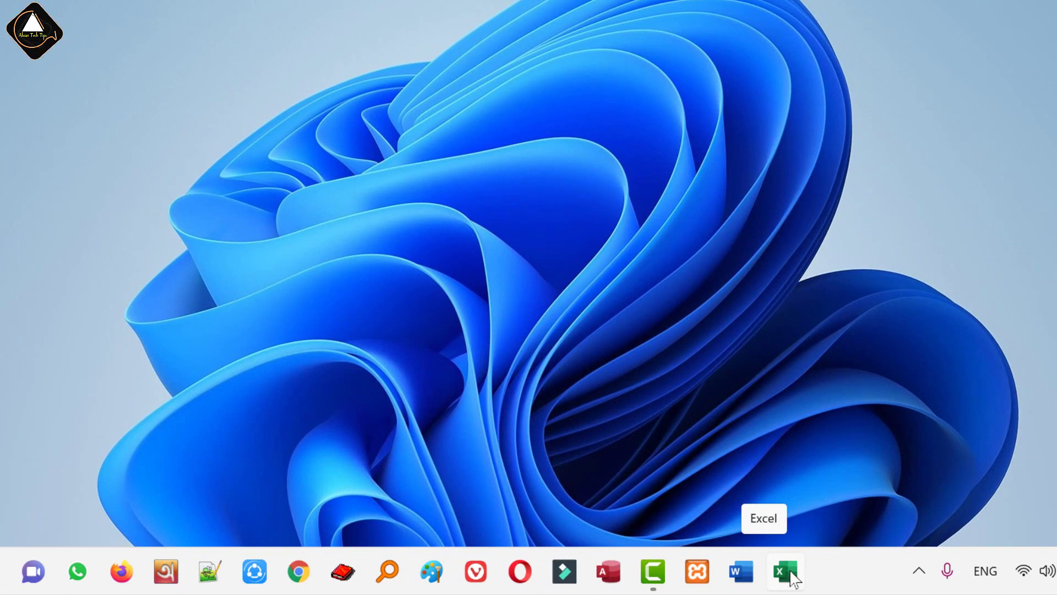
# Start Excel from its pinned taskbar icon, then close it again.
pyautogui.click(789, 573)
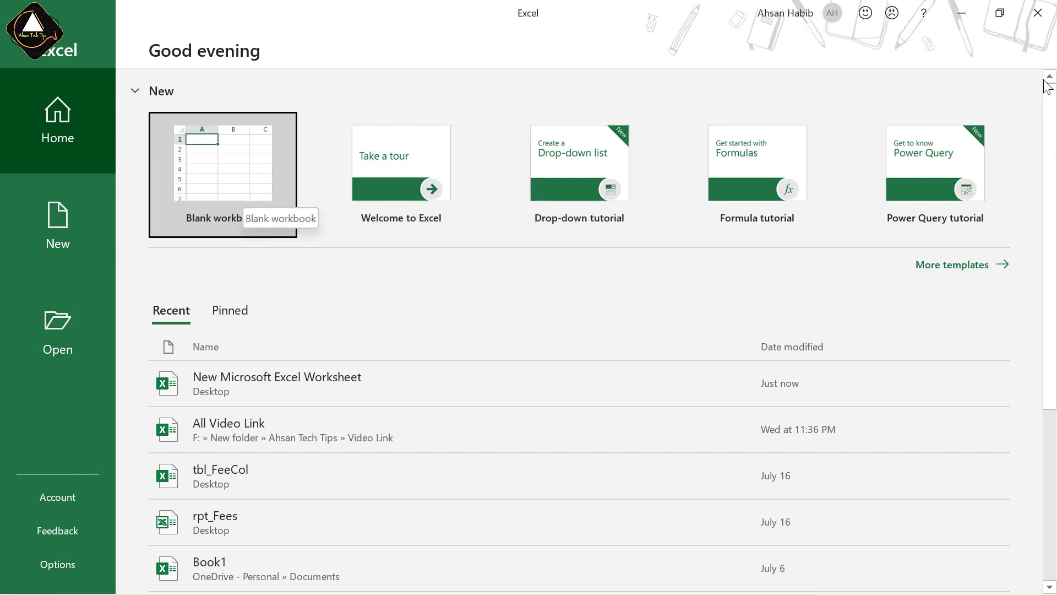
pyautogui.click(1038, 12)
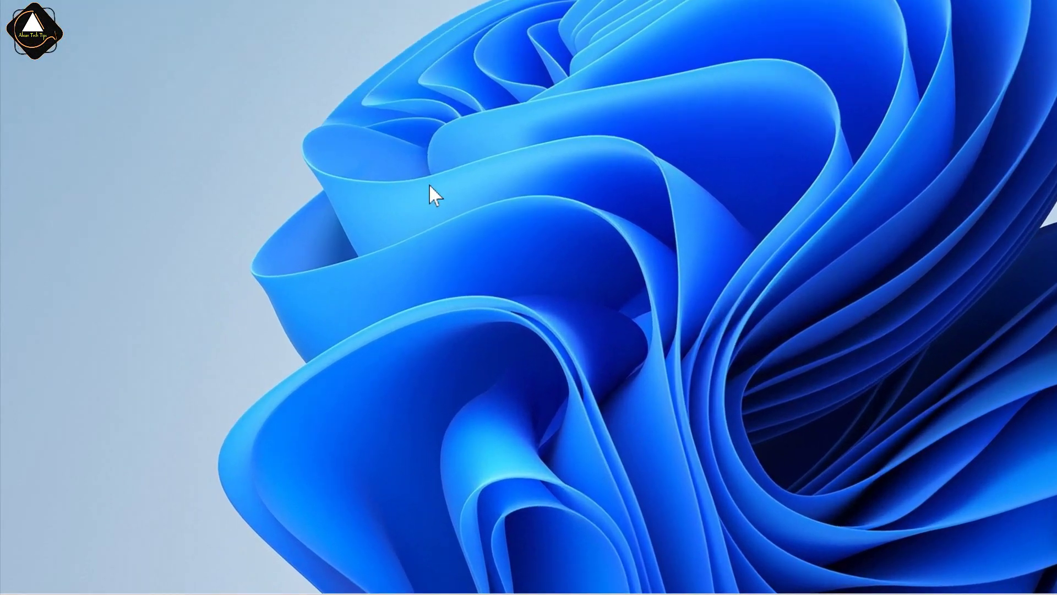
# Run 'excel' from the Win+R Run dialog, then close Excel.
pyautogui.press('super+r')
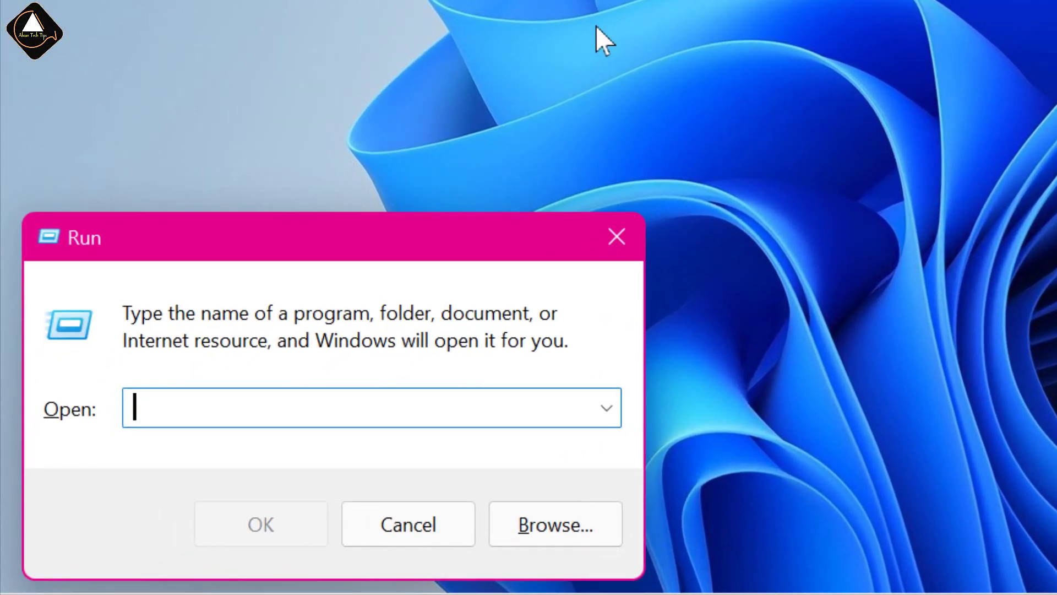
pyautogui.write('e')
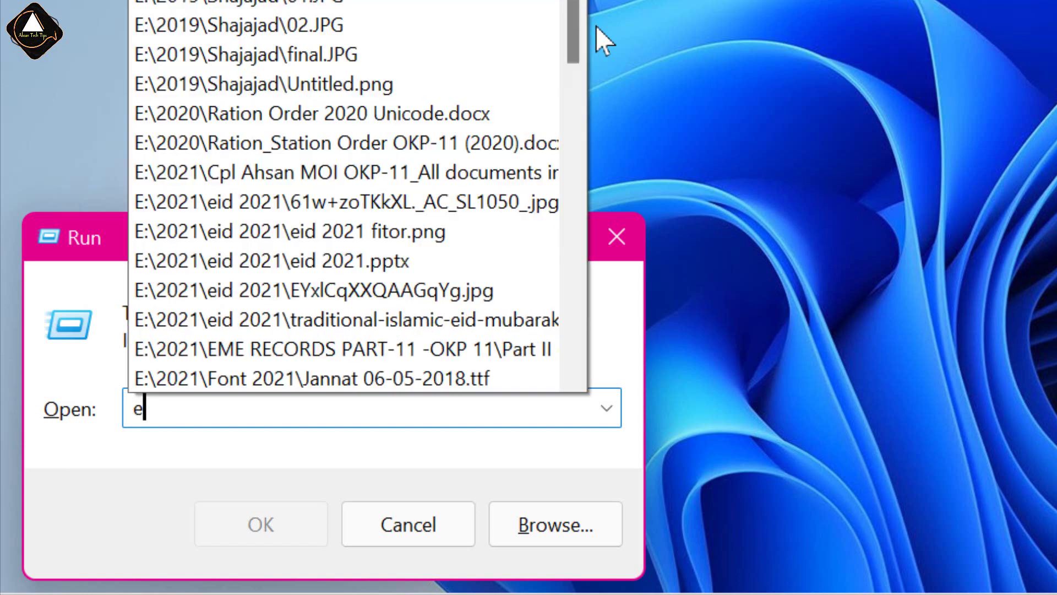
pyautogui.write('xcel')
pyautogui.press('Return')
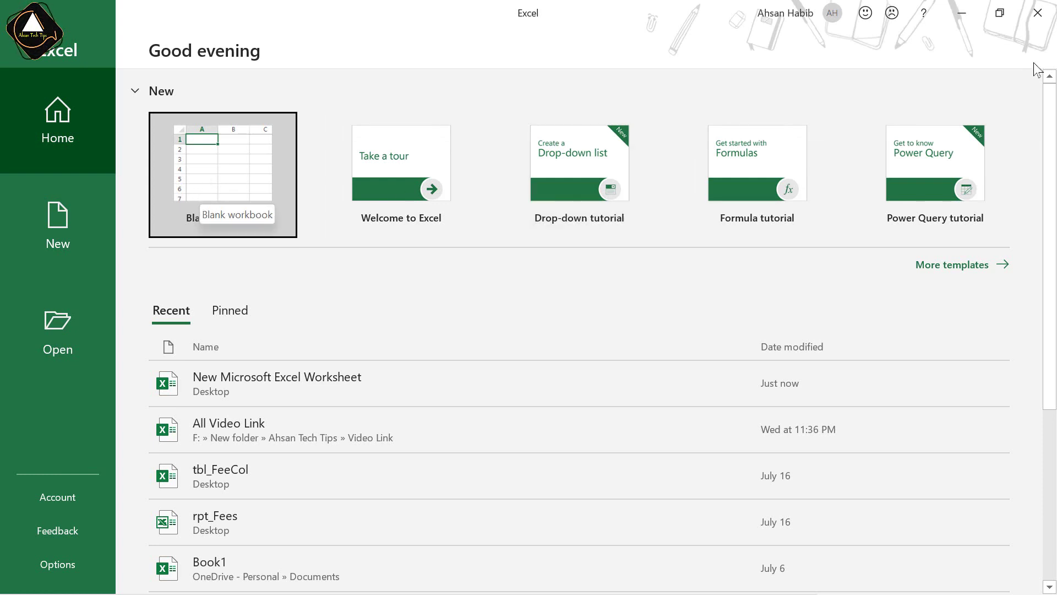
pyautogui.click(1033, 17)
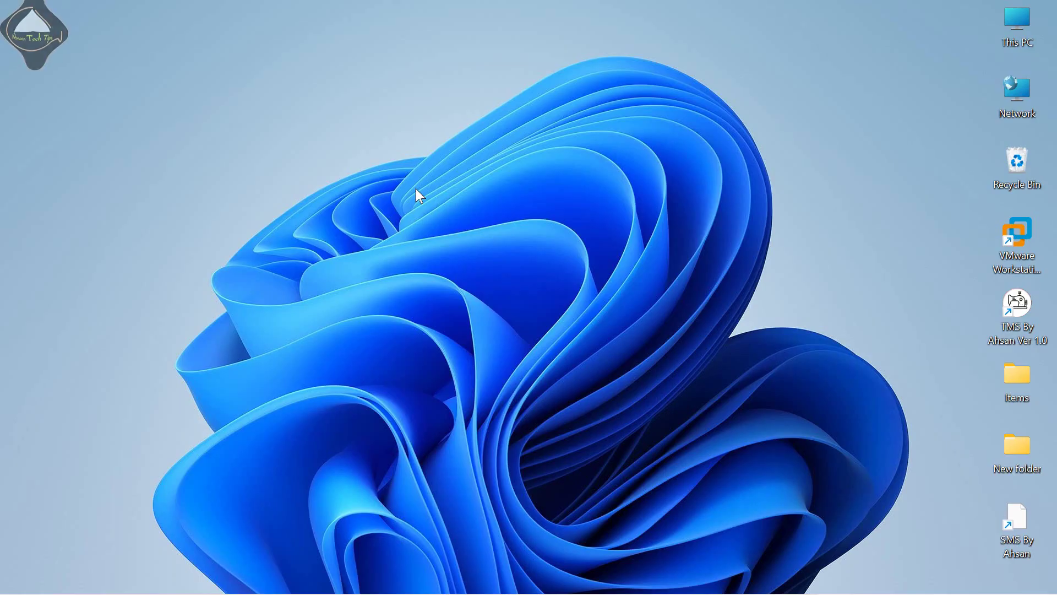
# Create a New > Shortcut on the desktop and move the Create Shortcut wizard aside.
pyautogui.rightClick(355, 151)
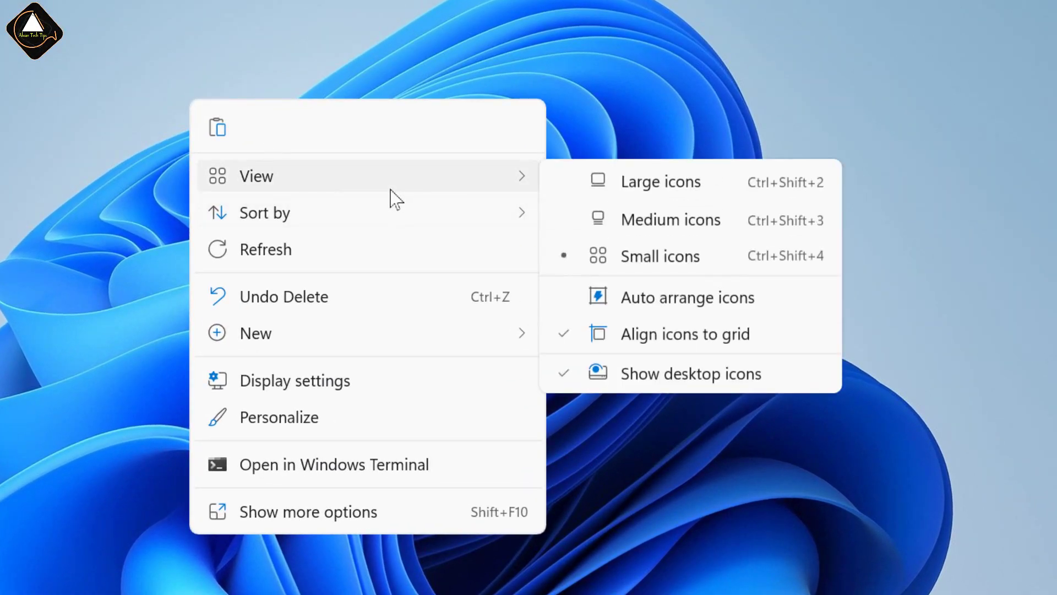
pyautogui.moveTo(372, 442)
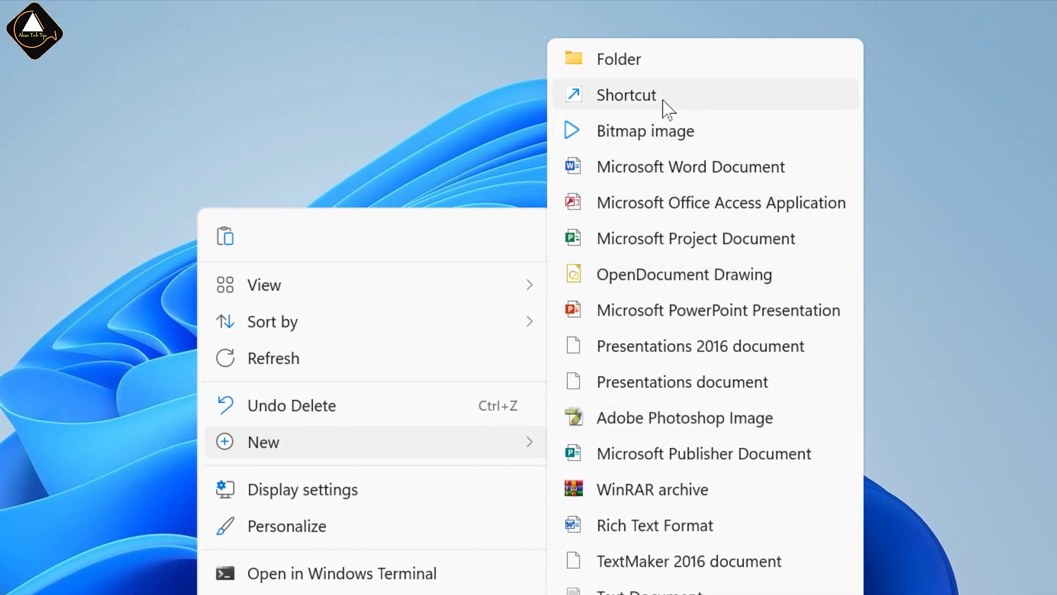
pyautogui.click(664, 100)
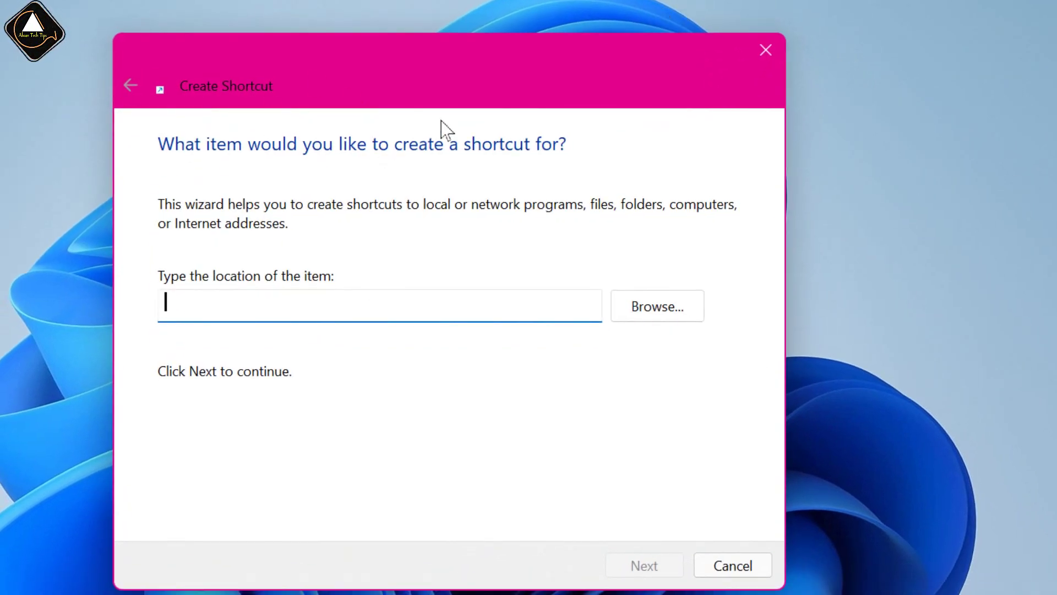
pyautogui.moveTo(465, 80); pyautogui.dragTo(732, 74)
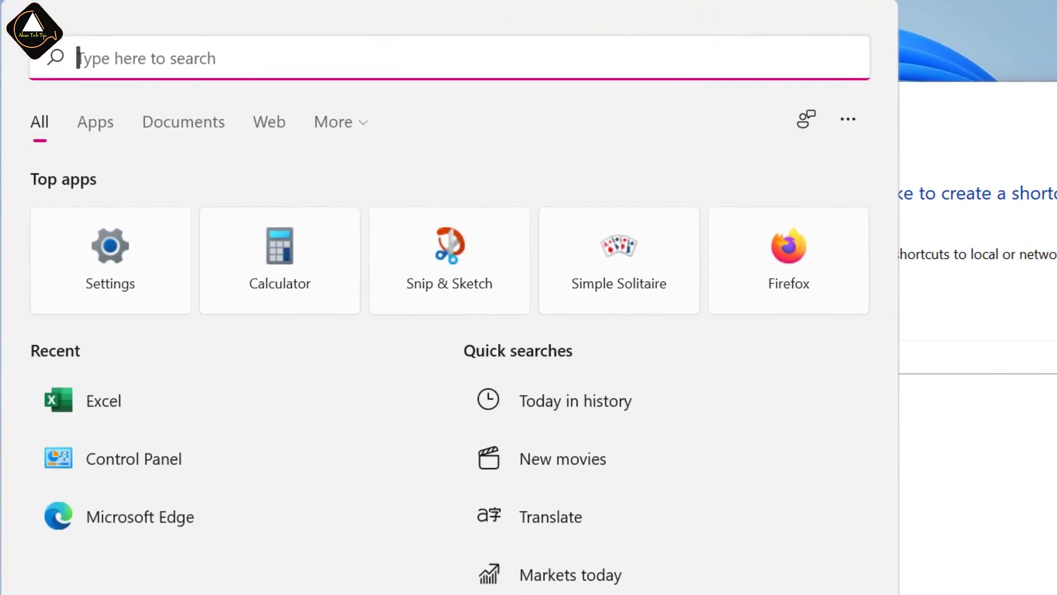
# Open the file location of the 'excel' search result, showing the Programs folder.
pyautogui.write('excel')
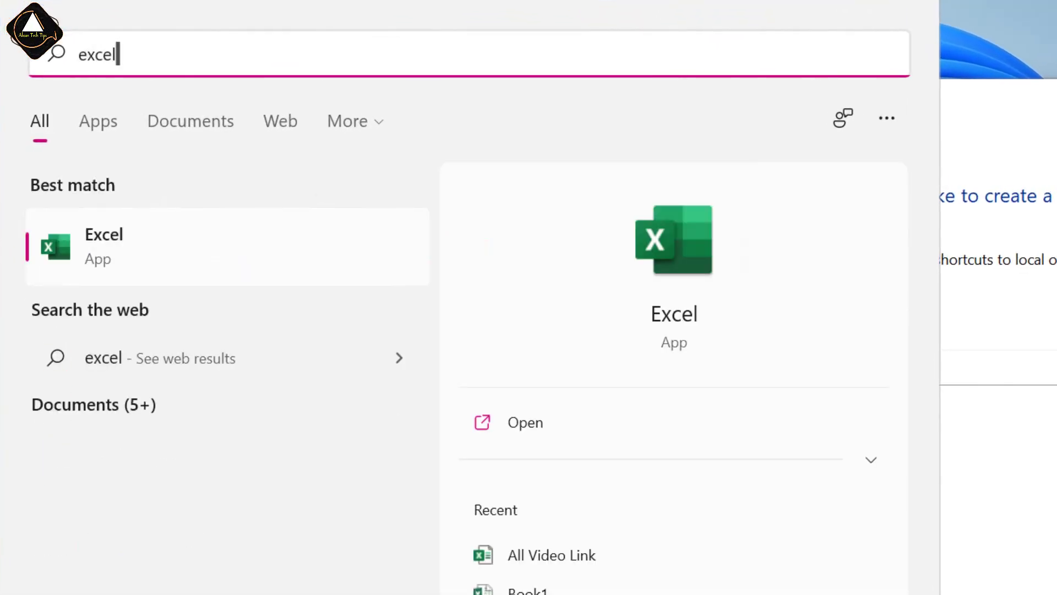
pyautogui.rightClick(100, 254)
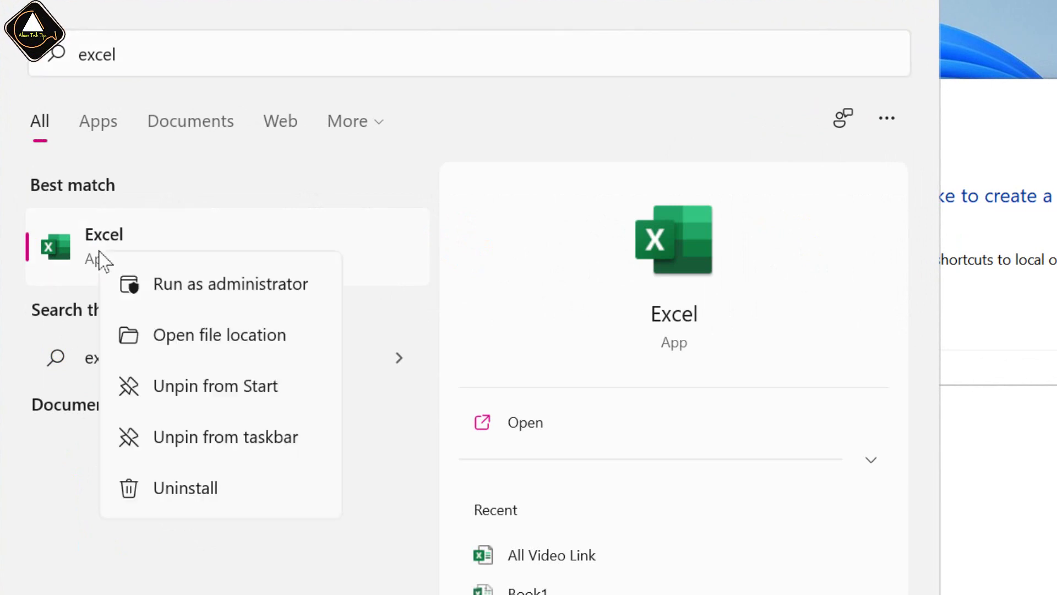
pyautogui.click(285, 339)
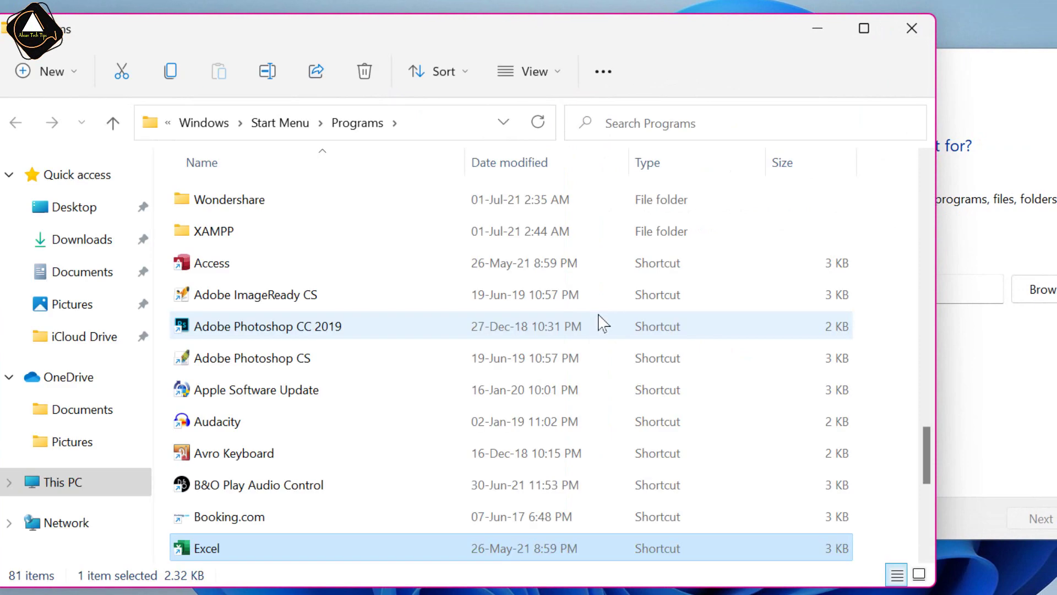
pyautogui.moveTo(466, 36); pyautogui.dragTo(502, 33)
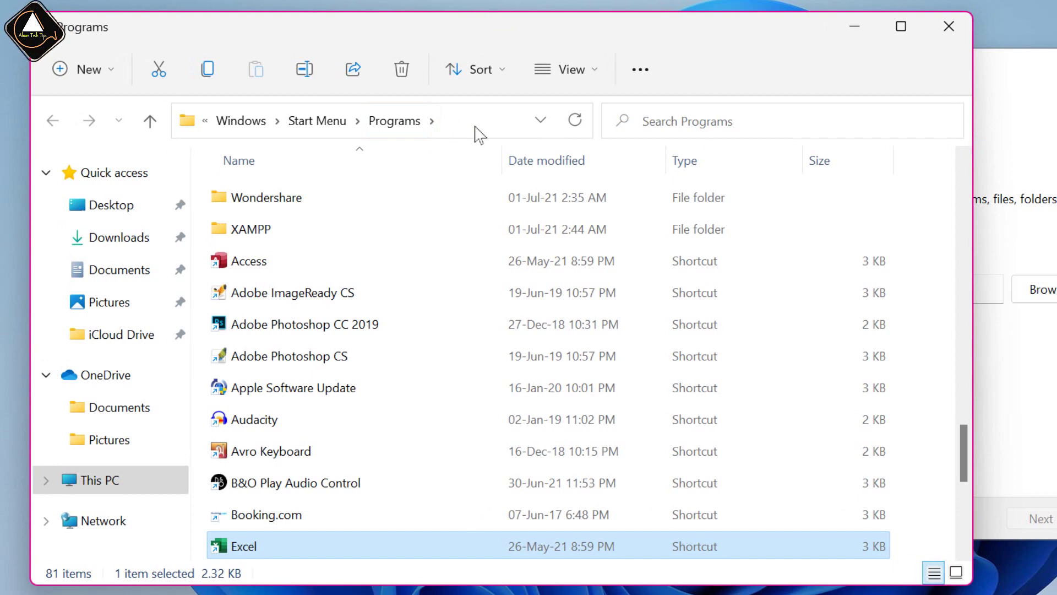
# Show the Properties of the Excel shortcut in the Programs folder.
pyautogui.doubleClick(248, 548)
pyautogui.rightClick(248, 548)
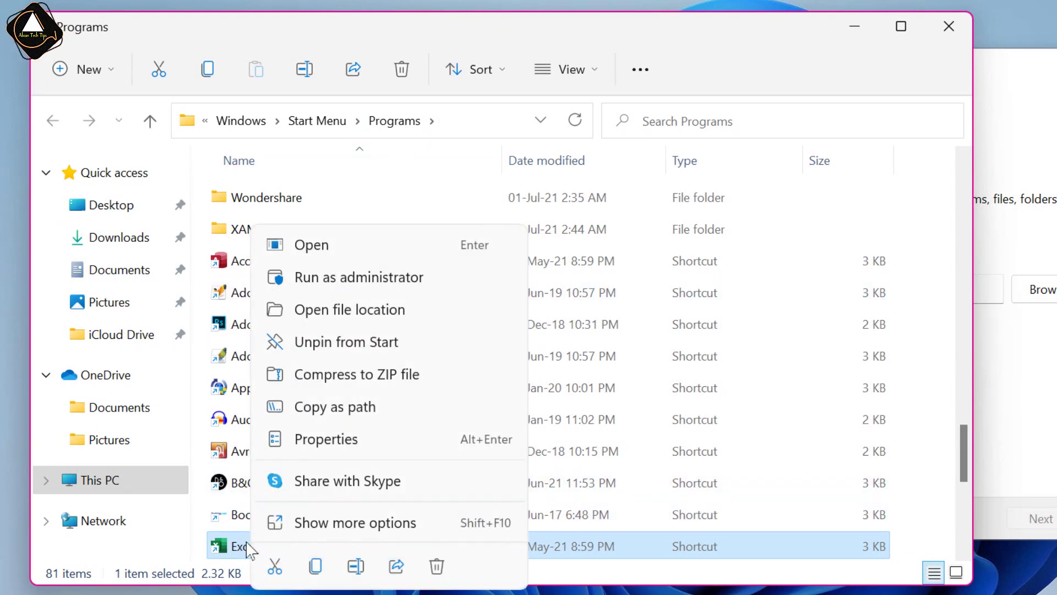
pyautogui.click(355, 441)
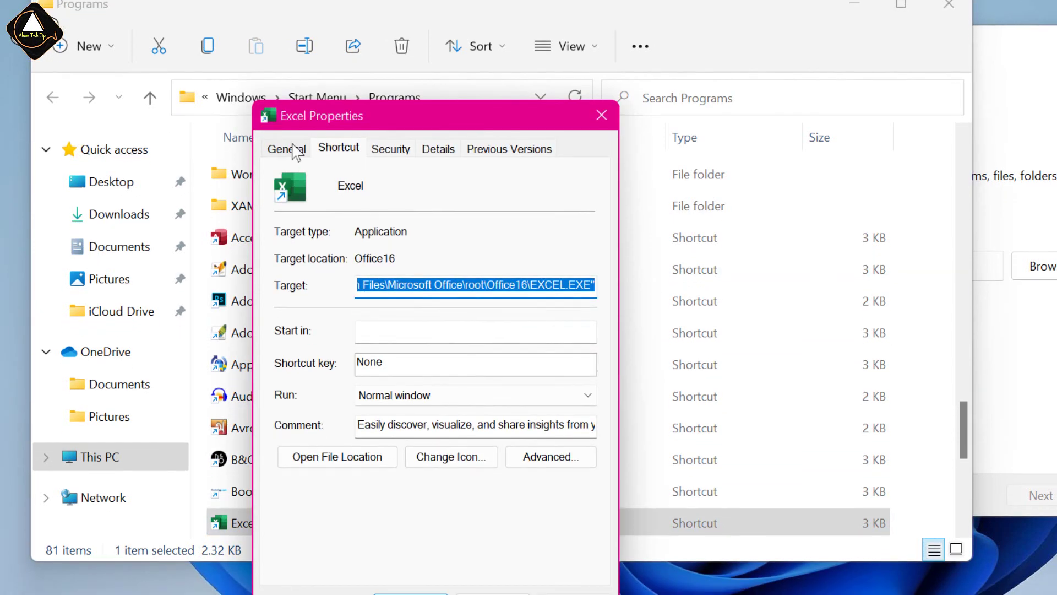
# Copy the shortcut's Location path and enter it plus \Excel as the wizard's item location.
pyautogui.click(287, 170)
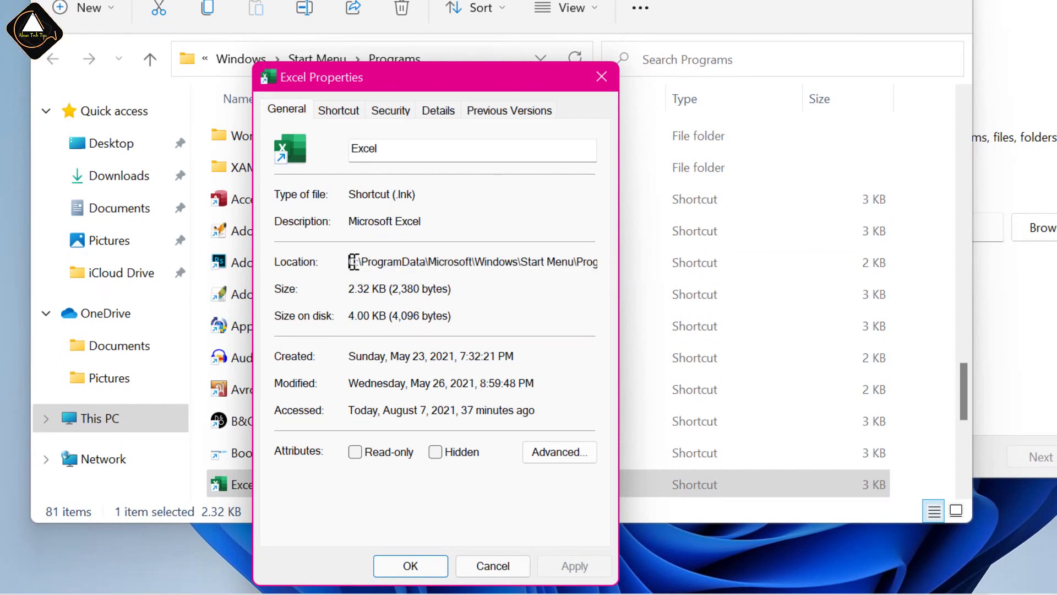
pyautogui.moveTo(352, 262); pyautogui.dragTo(612, 262)
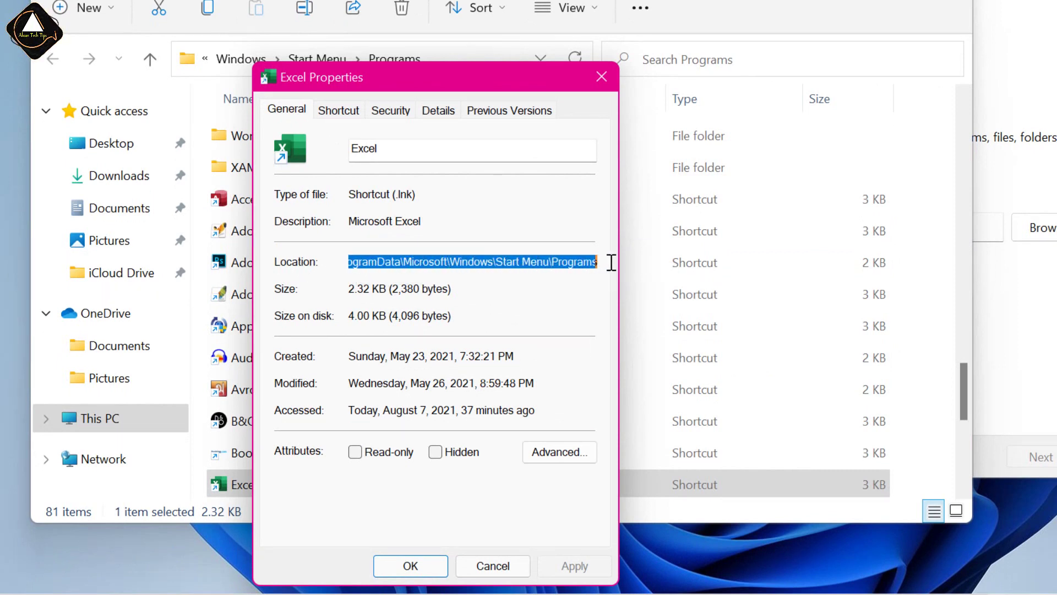
pyautogui.rightClick(570, 260)
pyautogui.click(638, 333)
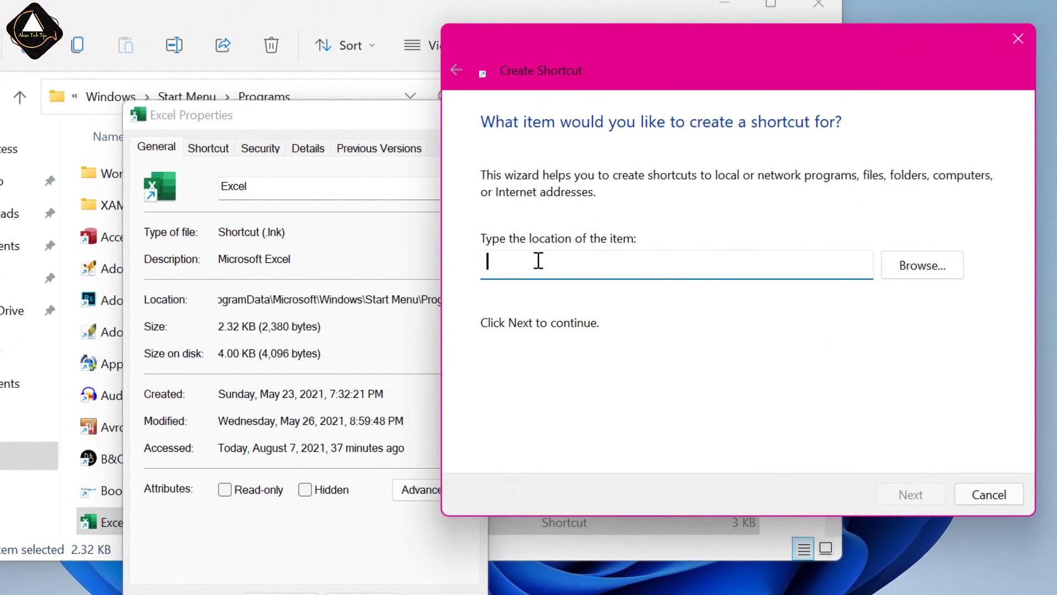
pyautogui.hotkey('ctrl', 'v')
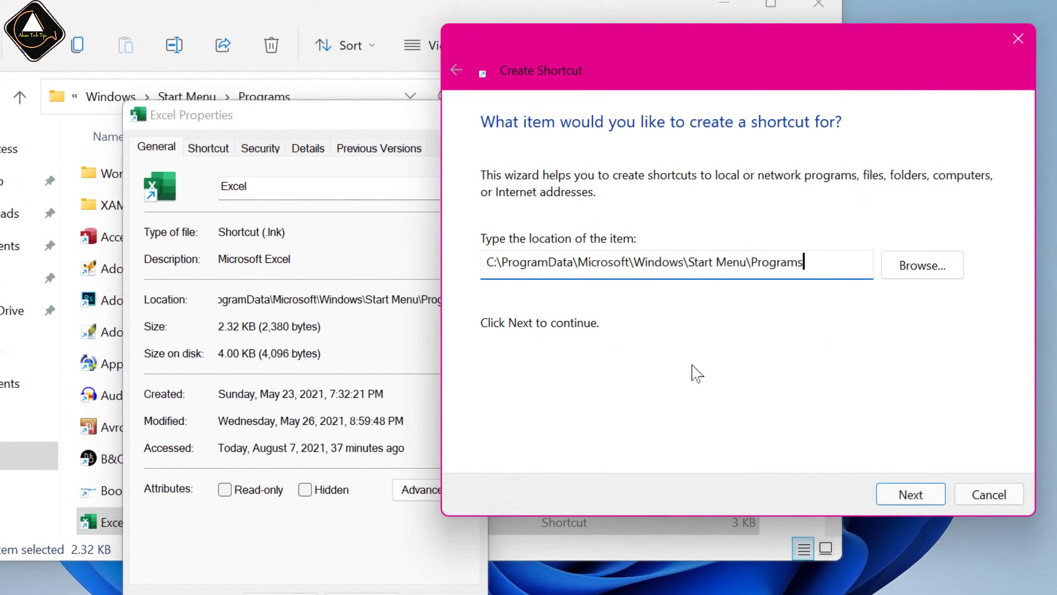
pyautogui.write('\\')
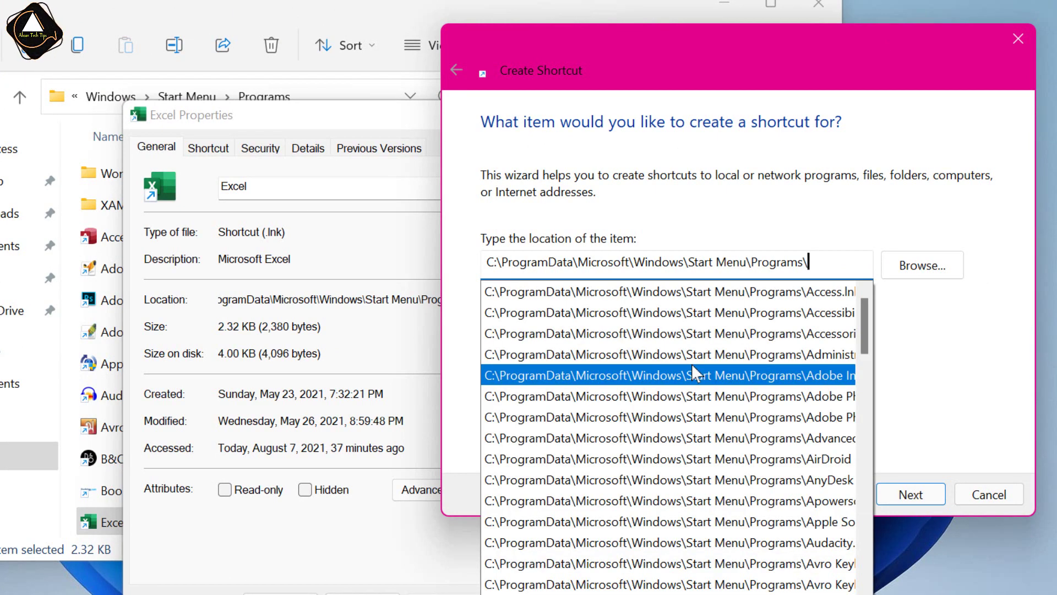
pyautogui.write('Excel')
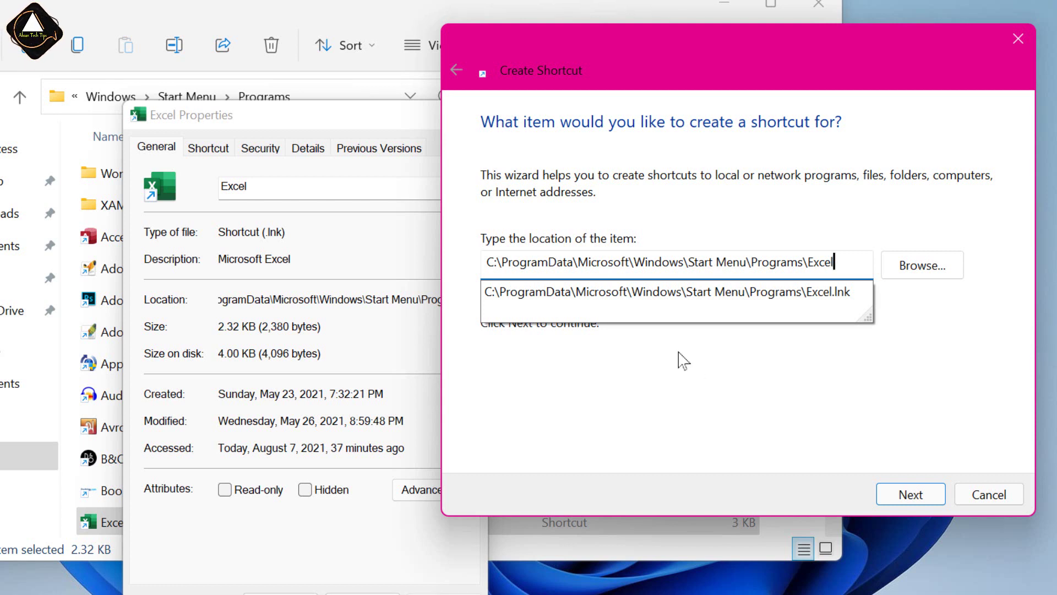
pyautogui.press('Down')
pyautogui.press('Return')
# Name the shortcut Excel, finish the wizard, and close Properties and the Programs folder.
pyautogui.click(910, 498)
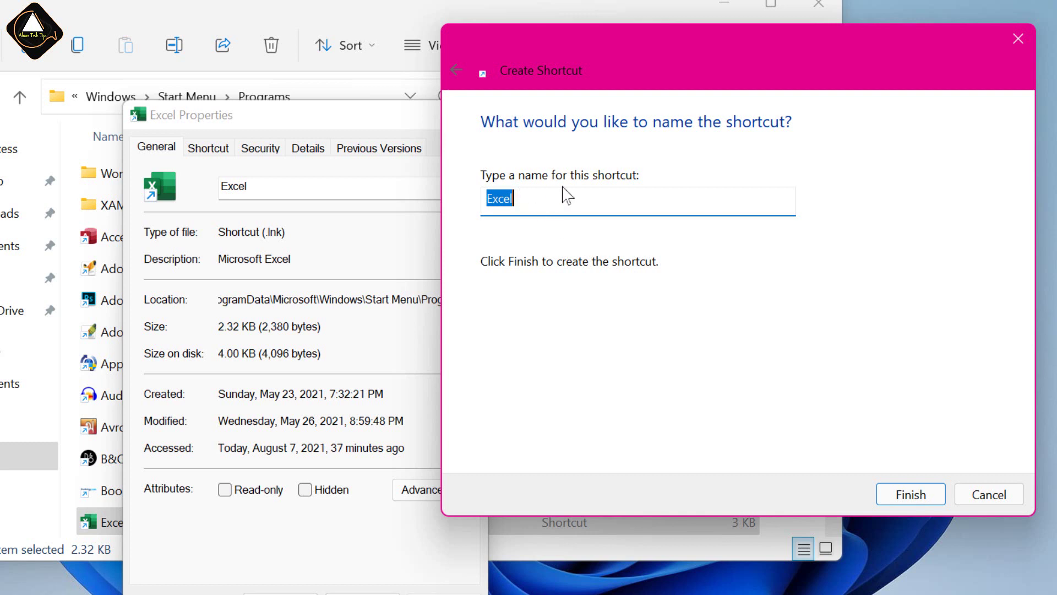
pyautogui.click(538, 201)
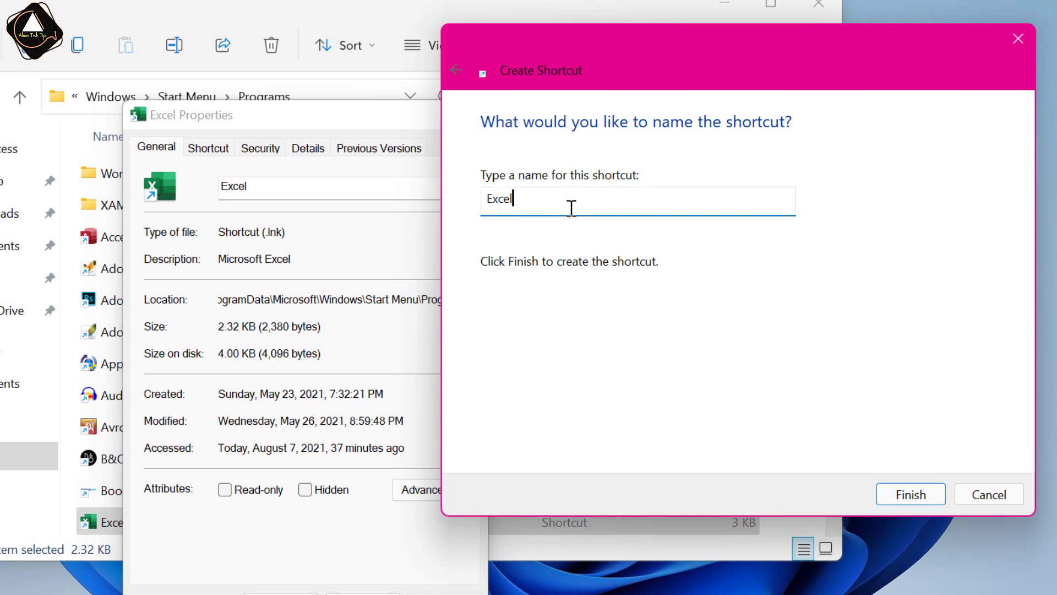
pyautogui.doubleClick(578, 201)
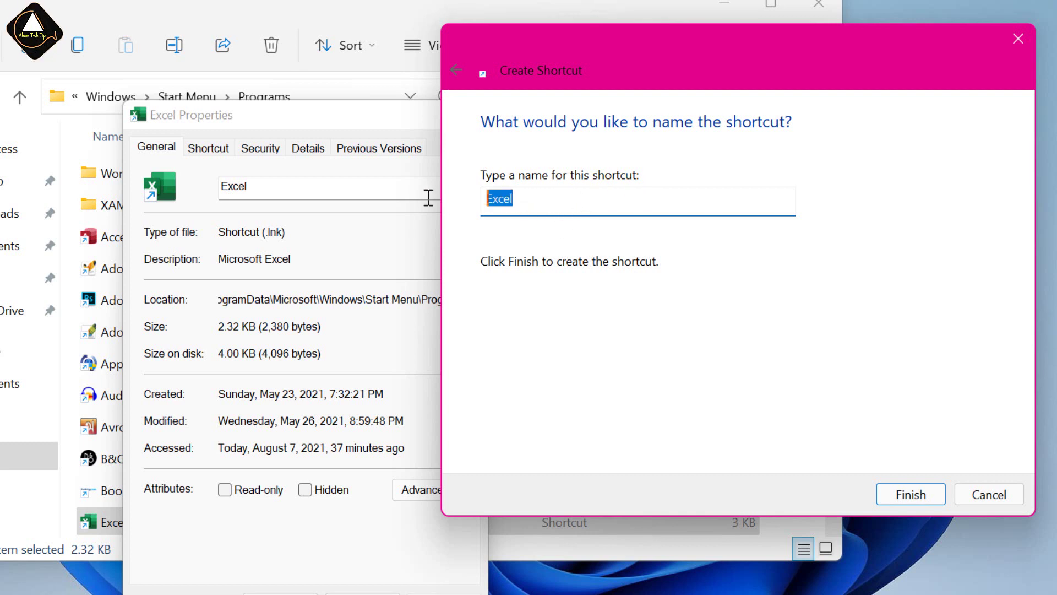
pyautogui.click(578, 197)
pyautogui.click(911, 494)
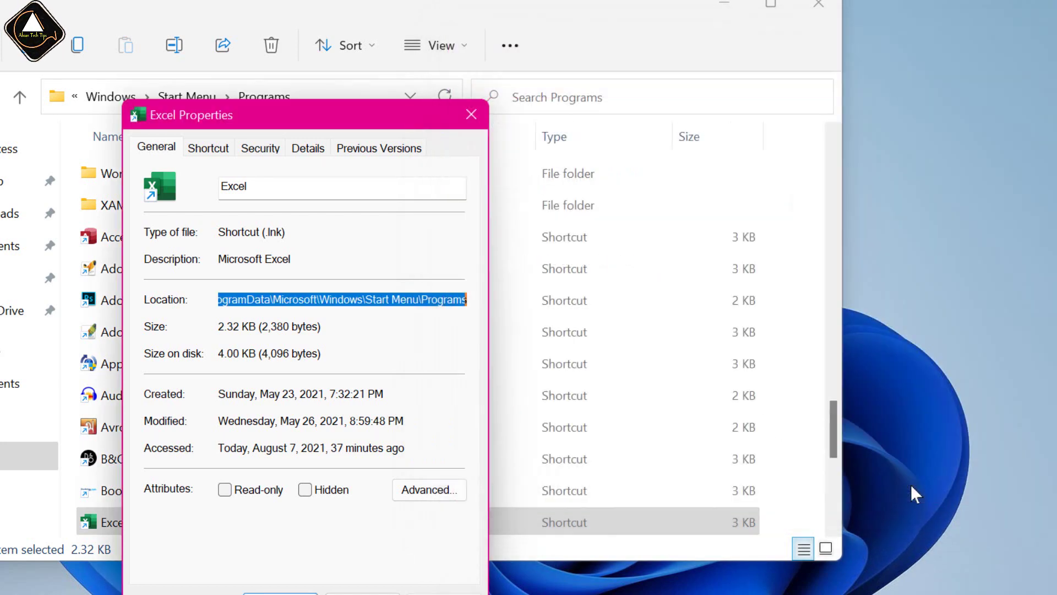
pyautogui.click(470, 114)
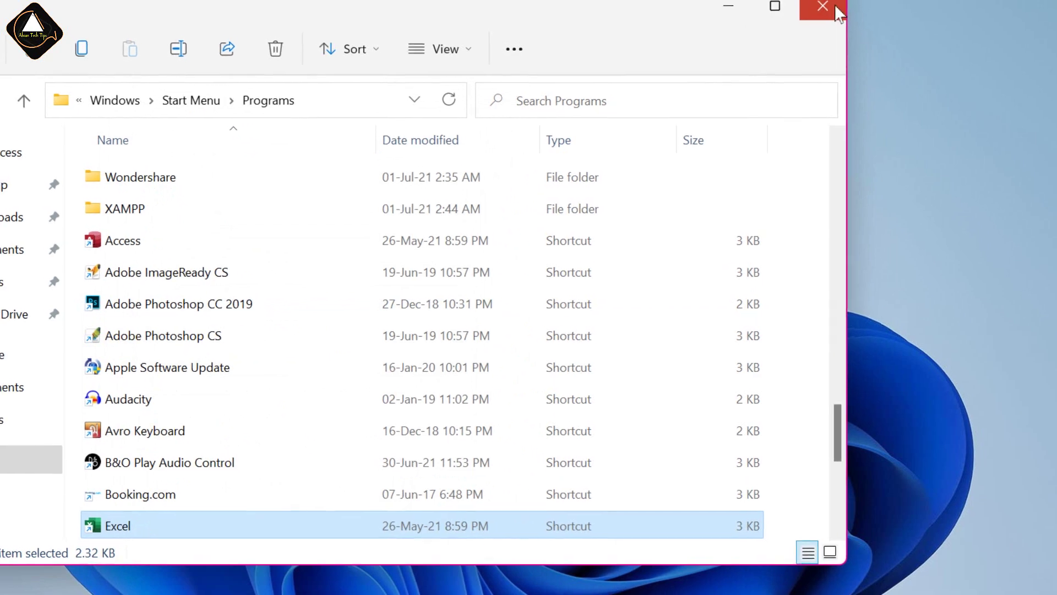
pyautogui.click(832, 7)
# Launch a blank Excel workbook from the relocated desktop shortcut, then delete the shortcut.
pyautogui.moveTo(355, 176); pyautogui.dragTo(201, 160)
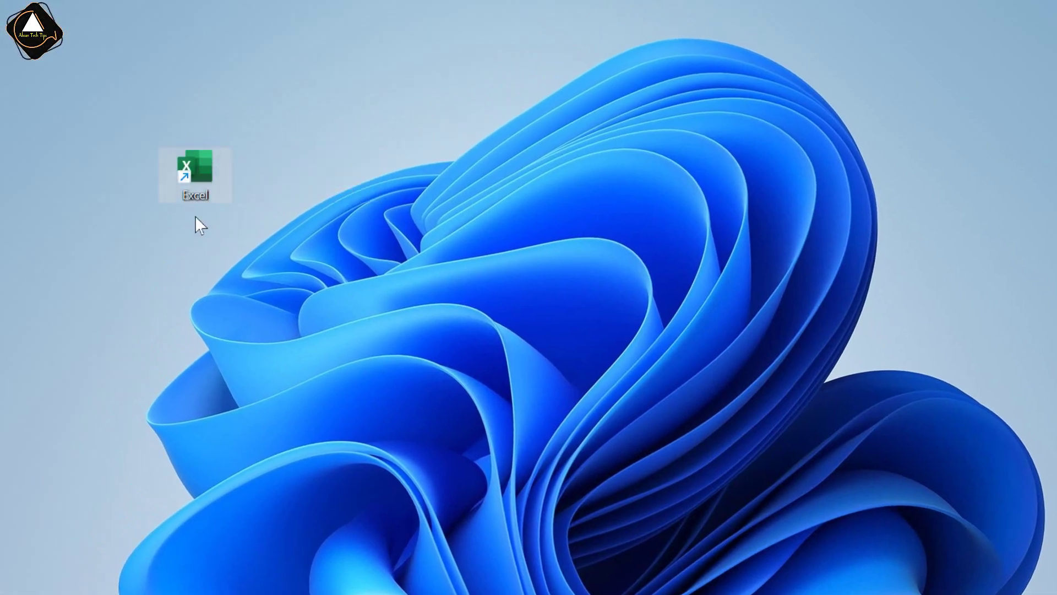
pyautogui.doubleClick(198, 164)
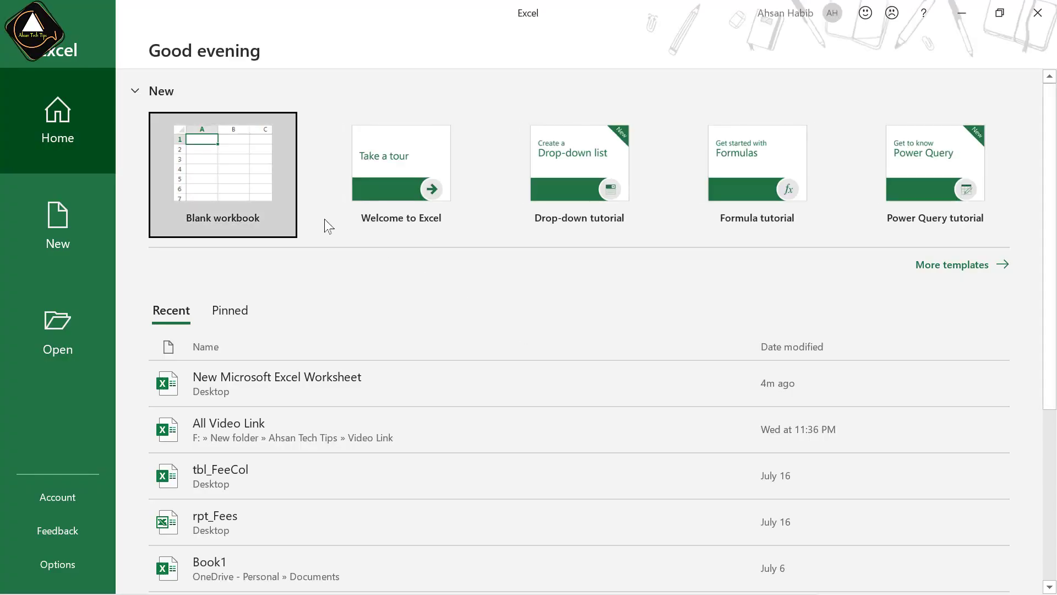
pyautogui.click(274, 172)
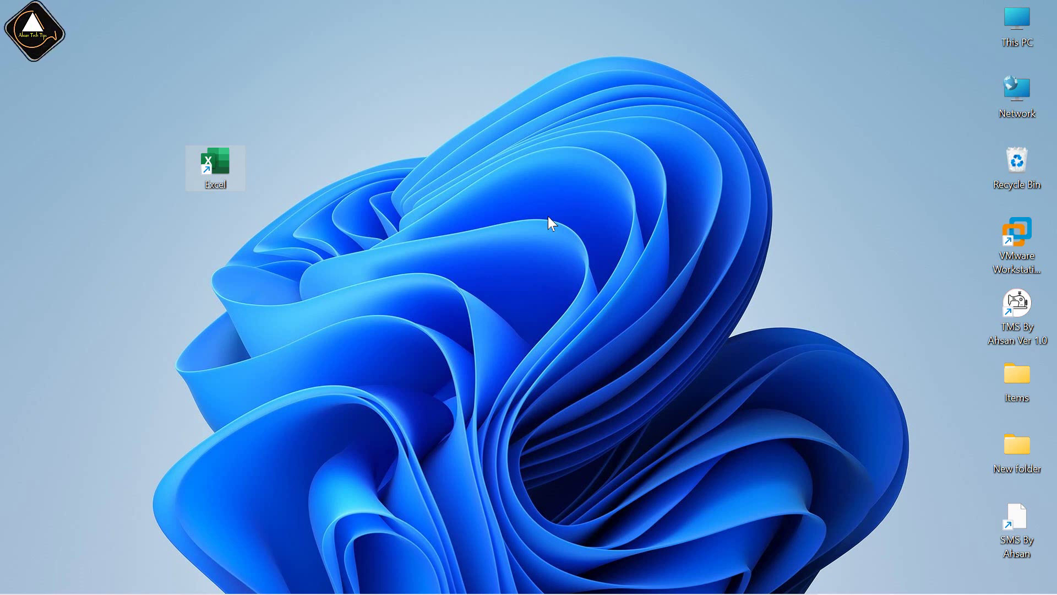
pyautogui.press('Delete')
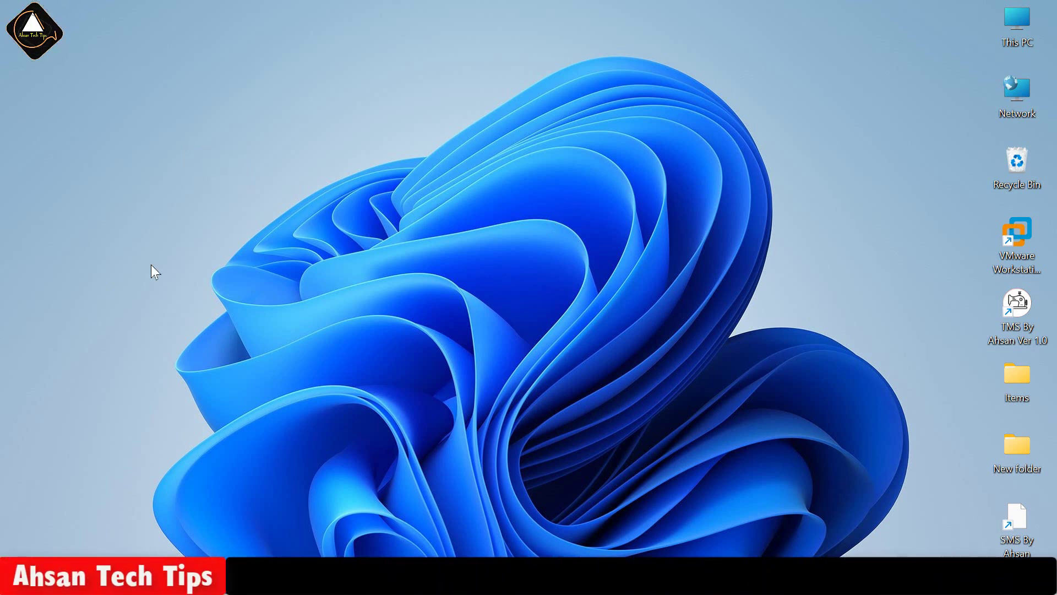